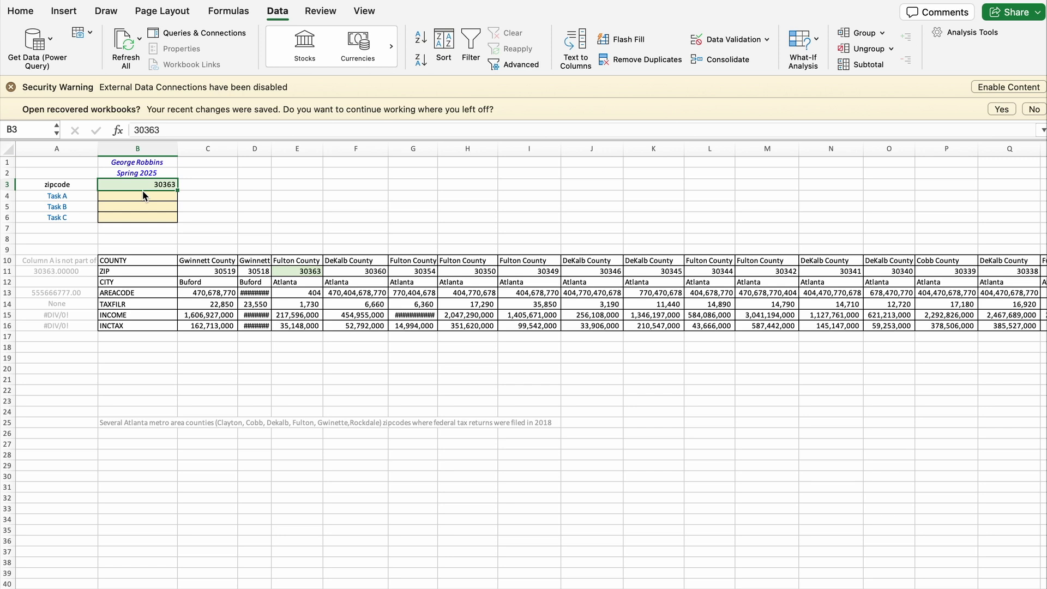
- Start an XLOOKUP formula in the Task B cell B5 with the zipcode in B3 as the lookup value
{"action": "left_click", "coordinate": [145, 209]}
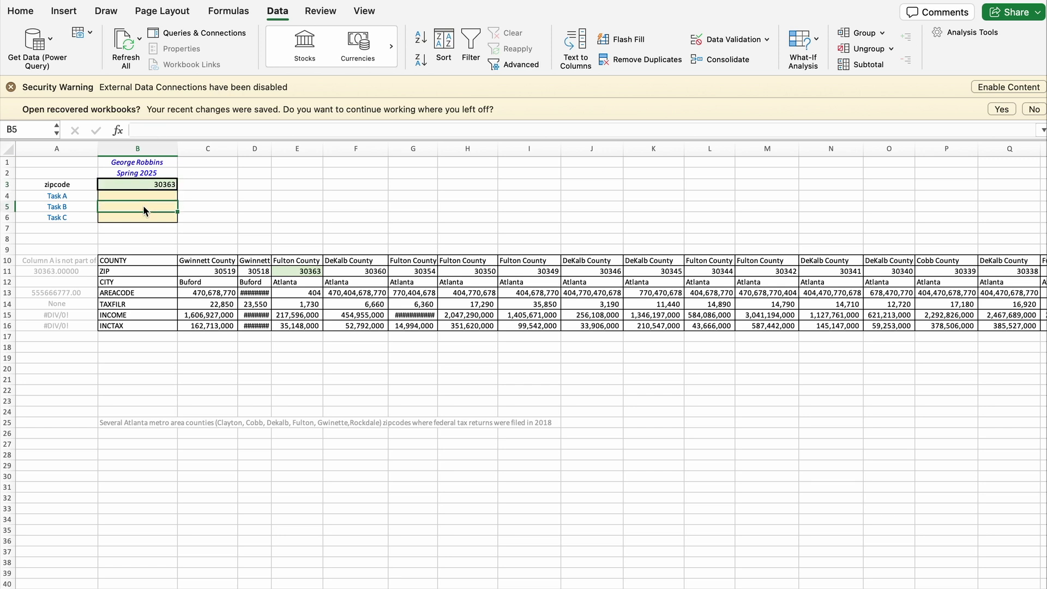
{"action": "type", "text": "=xlook"}
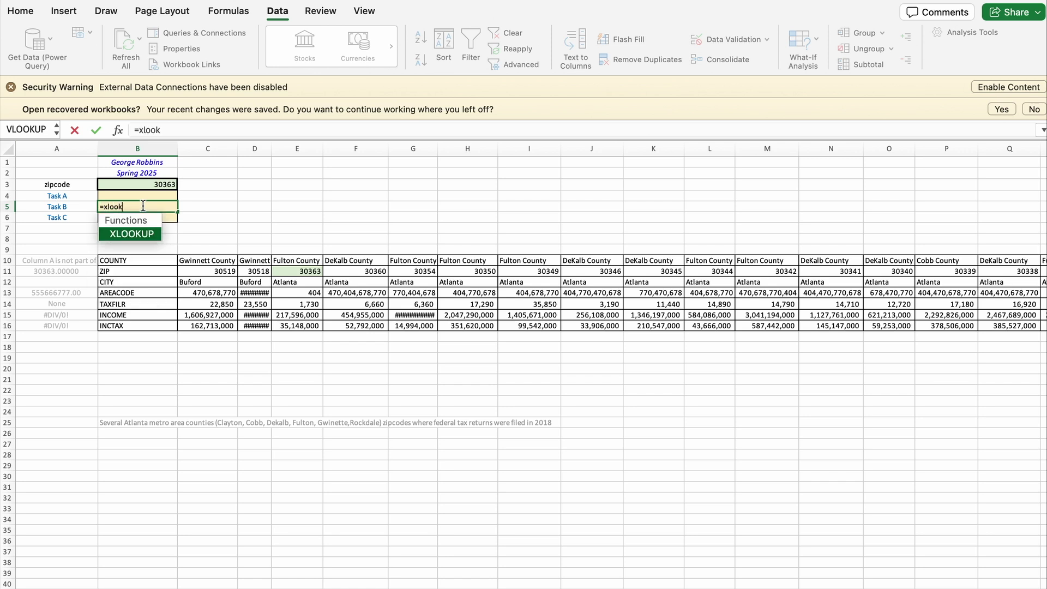
{"action": "type", "text": "up"}
{"action": "type", "text": "("}
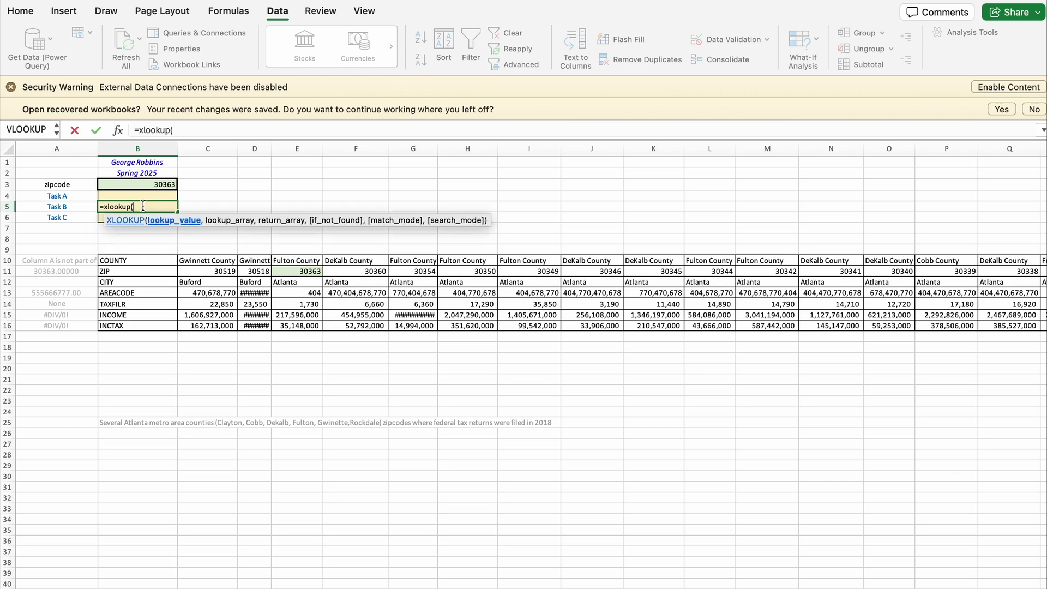
{"action": "left_click", "coordinate": [166, 185]}
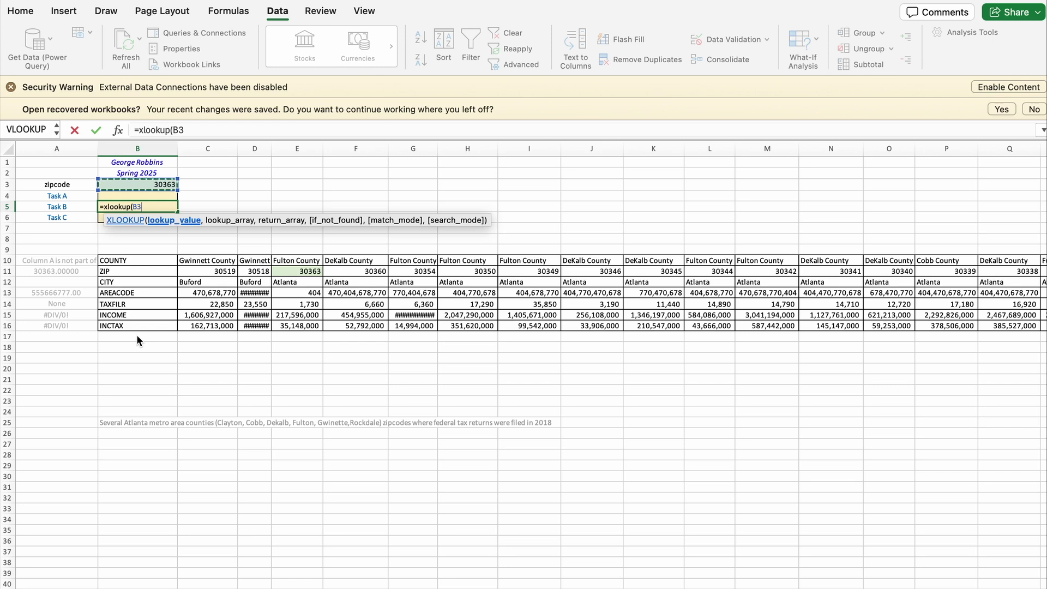
{"action": "type", "text": ","}
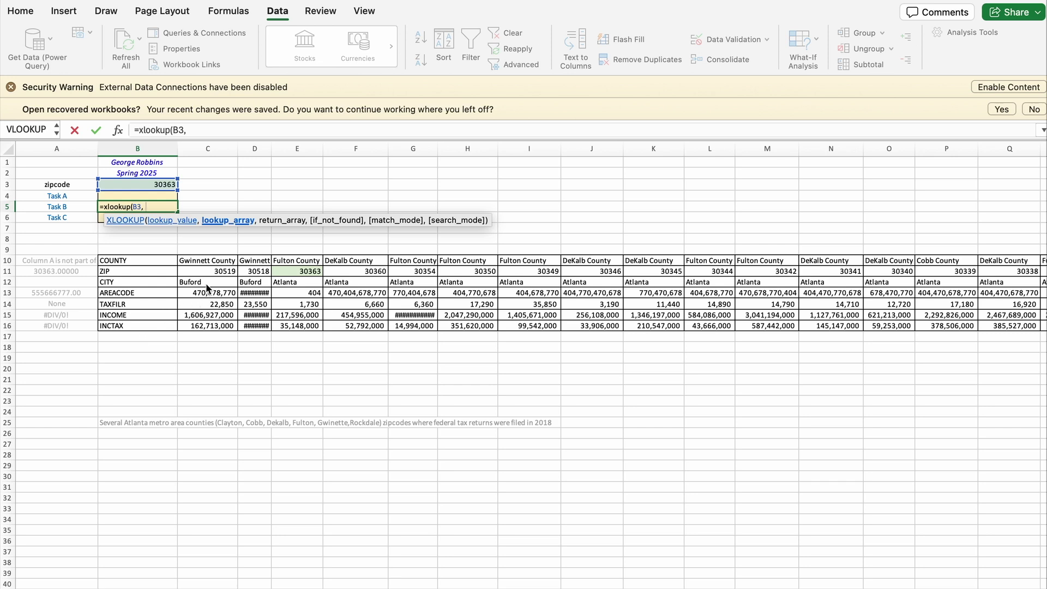
- Set the XLOOKUP lookup array to the full ZIP row, C11:DC11
{"action": "left_click_drag", "start_coordinate": [219, 270], "coordinate": [302, 274]}
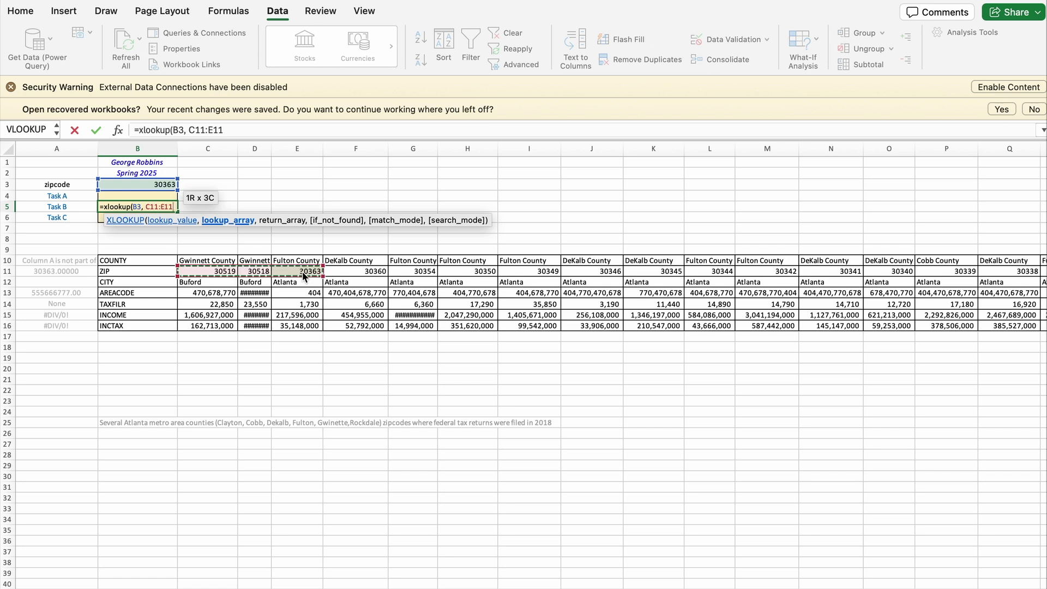
{"action": "key", "text": "shift+Right"}
{"action": "key", "text": "shift+Right"}
{"action": "key", "text": "shift+Right"}
{"action": "key", "text": "shift+Right"}
{"action": "key", "text": "shift+Right"}
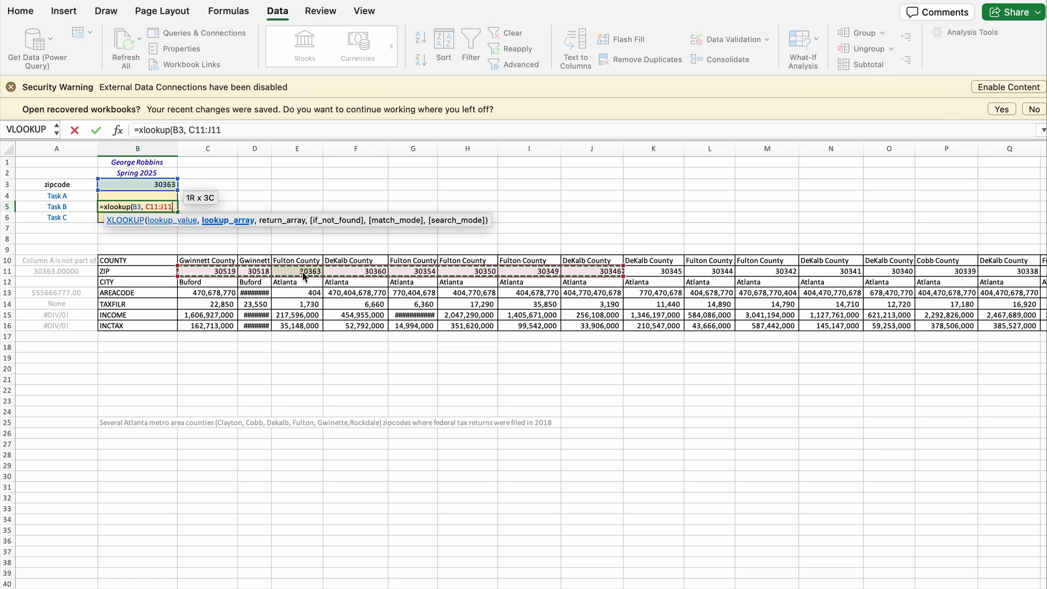
{"action": "key", "text": "shift+Right"}
{"action": "key", "text": "shift+Right"}
{"action": "key", "text": "shift+Right"}
{"action": "key", "text": "shift+Right"}
{"action": "key", "text": "shift+Right"}
{"action": "key", "text": "shift+Right"}
{"action": "key", "text": "shift+Right"}
{"action": "key", "text": "shift+Right"}
{"action": "key", "text": "shift+Right"}
{"action": "key", "text": "shift+Right"}
{"action": "key", "text": "shift+Right"}
{"action": "key", "text": "shift+Right"}
{"action": "key", "text": "shift+Right"}
{"action": "key", "text": "shift+Right"}
{"action": "key", "text": "shift+Right"}
{"action": "key", "text": "shift+Right"}
{"action": "key", "text": "shift+Right"}
{"action": "key", "text": "shift+Right"}
{"action": "key", "text": "shift+Right"}
{"action": "key", "text": "shift+Right"}
{"action": "key", "text": "shift+Right"}
{"action": "key", "text": "shift+Right"}
{"action": "key", "text": "shift+Right"}
{"action": "key", "text": "shift+Right"}
{"action": "key", "text": "shift+Right"}
{"action": "key", "text": "shift+Right"}
{"action": "key", "text": "shift+Right"}
{"action": "key", "text": "shift+Right"}
{"action": "key", "text": "shift+Right"}
{"action": "key", "text": "shift+Right"}
{"action": "key", "text": "shift+Right"}
{"action": "key", "text": "shift+Right"}
{"action": "key", "text": "shift+Right"}
{"action": "key", "text": "shift+Right"}
{"action": "key", "text": "shift+Right"}
{"action": "key", "text": "shift+Right"}
{"action": "key", "text": "shift+Right"}
{"action": "key", "text": "shift+Right"}
{"action": "key", "text": "shift+Right"}
{"action": "key", "text": "shift+Right"}
{"action": "key", "text": "shift+Right"}
{"action": "key", "text": "shift+Right"}
{"action": "key", "text": "shift+Right"}
{"action": "key", "text": "shift+Right"}
{"action": "key", "text": "shift+Right"}
{"action": "key", "text": "shift+Right"}
{"action": "key", "text": "shift+Right"}
{"action": "key", "text": "shift+Right"}
{"action": "key", "text": "shift+Right"}
{"action": "key", "text": "shift+Right"}
{"action": "key", "text": "shift+Right"}
{"action": "key", "text": "shift+Right"}
{"action": "key", "text": "shift+Right"}
{"action": "key", "text": "shift+Right"}
{"action": "key", "text": "shift+Right"}
{"action": "key", "text": "shift+Right"}
{"action": "key", "text": "shift+Right"}
{"action": "key", "text": "shift+Right"}
{"action": "key", "text": "shift+Right"}
{"action": "key", "text": "shift+Right"}
{"action": "key", "text": "shift+Right"}
{"action": "key", "text": "shift+Right"}
{"action": "key", "text": "shift+Right"}
{"action": "key", "text": "shift+Right"}
{"action": "key", "text": "shift+Right"}
{"action": "key", "text": "shift+Right"}
{"action": "key", "text": "shift+Right"}
{"action": "key", "text": "shift+Right"}
{"action": "key", "text": "shift+Right"}
{"action": "key", "text": "shift+Right"}
{"action": "key", "text": "shift+Right"}
{"action": "key", "text": "shift+Right"}
{"action": "key", "text": "shift+Right"}
{"action": "key", "text": "shift+Right"}
{"action": "key", "text": "shift+Right"}
{"action": "key", "text": "shift+Right"}
{"action": "key", "text": "shift+Right"}
{"action": "key", "text": "shift+Right"}
{"action": "key", "text": "shift+Right"}
{"action": "key", "text": "shift+Right"}
{"action": "key", "text": "shift+Right"}
{"action": "key", "text": "shift+Right"}
{"action": "key", "text": "shift+Right"}
{"action": "key", "text": "shift+Right"}
{"action": "key", "text": "shift+Right"}
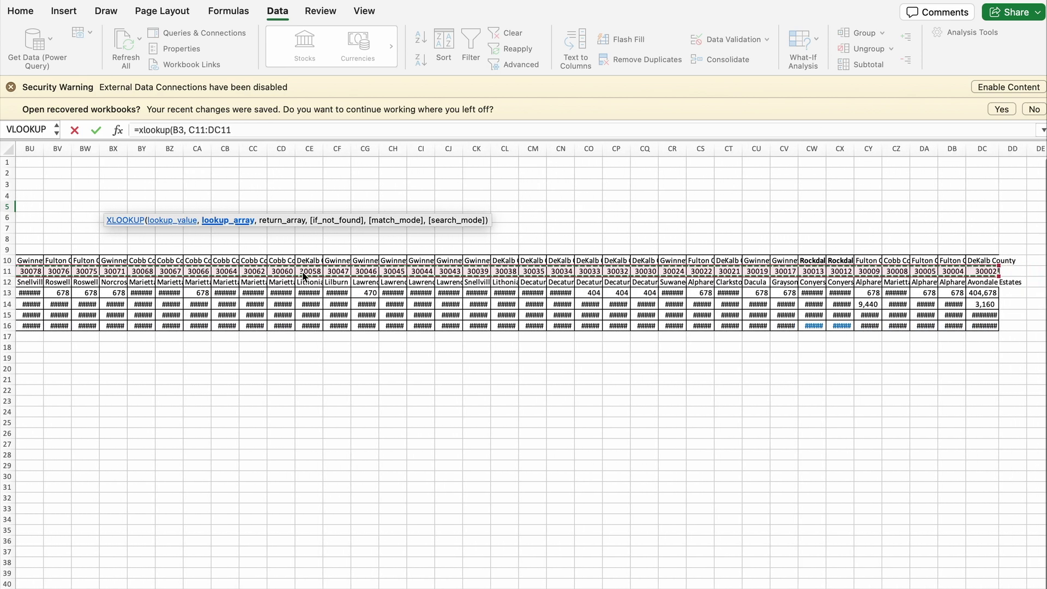
{"action": "scroll", "coordinate": [304, 275], "scroll_direction": "left", "scroll_amount": 20}
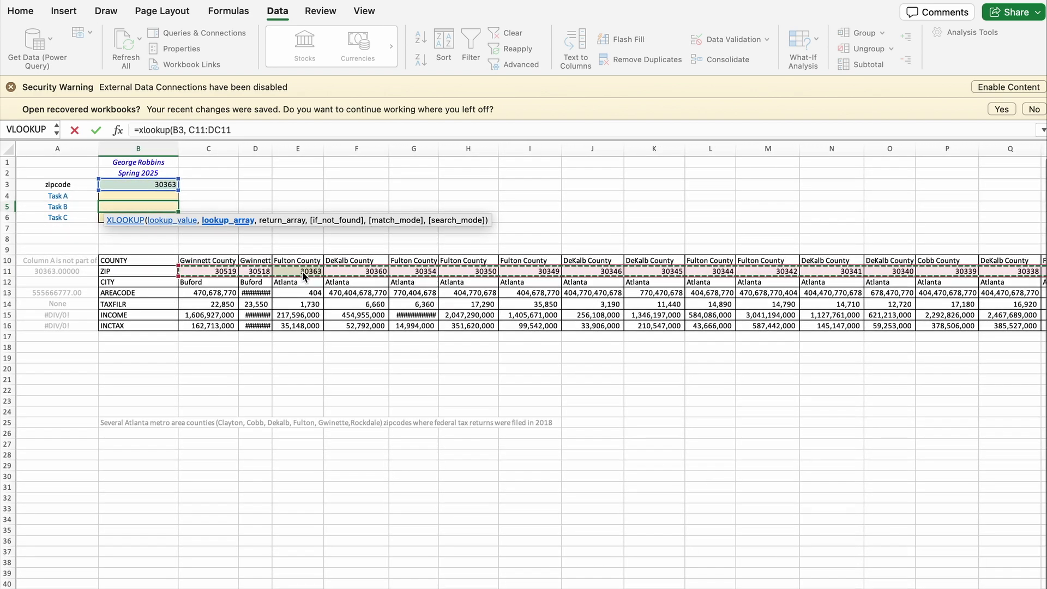
{"action": "type", "text": ","}
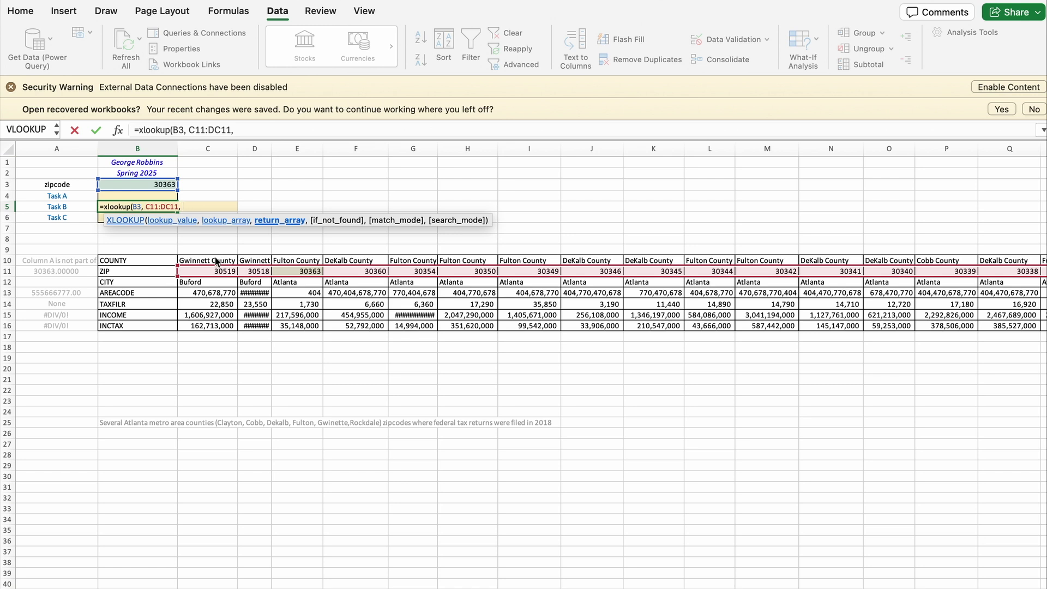
- Set the XLOOKUP return array to the full COUNTY row, C10:DC10, and complete the Task B formula
{"action": "left_click_drag", "start_coordinate": [217, 262], "coordinate": [284, 260]}
{"action": "key", "text": "shift+Right"}
{"action": "key", "text": "shift+Right"}
{"action": "key", "text": "shift+Right"}
{"action": "key", "text": "shift+Right"}
{"action": "key", "text": "shift+Right"}
{"action": "key", "text": "shift+Right"}
{"action": "key", "text": "shift+Right"}
{"action": "key", "text": "shift+Right"}
{"action": "key", "text": "shift+Right"}
{"action": "key", "text": "shift+Right"}
{"action": "key", "text": "shift+Right"}
{"action": "key", "text": "shift+Right"}
{"action": "key", "text": "shift+Right"}
{"action": "key", "text": "shift+Right"}
{"action": "key", "text": "shift+Right"}
{"action": "key", "text": "shift+Right"}
{"action": "key", "text": "shift+Right"}
{"action": "key", "text": "shift+Right"}
{"action": "key", "text": "shift+Right"}
{"action": "key", "text": "shift+Right"}
{"action": "key", "text": "shift+Right"}
{"action": "key", "text": "shift+Right"}
{"action": "key", "text": "shift+Right"}
{"action": "key", "text": "shift+Right"}
{"action": "key", "text": "shift+Right"}
{"action": "key", "text": "shift+Right"}
{"action": "key", "text": "shift+Right"}
{"action": "key", "text": "shift+Right"}
{"action": "key", "text": "shift+Right"}
{"action": "key", "text": "shift+Right"}
{"action": "key", "text": "shift+Right"}
{"action": "key", "text": "shift+Right"}
{"action": "key", "text": "shift+Right"}
{"action": "key", "text": "shift+Right"}
{"action": "key", "text": "shift+Right"}
{"action": "key", "text": "shift+Right"}
{"action": "key", "text": "shift+Right"}
{"action": "key", "text": "shift+Right"}
{"action": "key", "text": "shift+Right"}
{"action": "key", "text": "shift+Right"}
{"action": "key", "text": "shift+Right"}
{"action": "key", "text": "shift+Right"}
{"action": "key", "text": "shift+Right"}
{"action": "key", "text": "shift+Right"}
{"action": "key", "text": "shift+Right"}
{"action": "key", "text": "shift+Right"}
{"action": "key", "text": "shift+Right"}
{"action": "key", "text": "shift+Right"}
{"action": "key", "text": "shift+Right"}
{"action": "key", "text": "shift+Right"}
{"action": "key", "text": "shift+Right"}
{"action": "key", "text": "shift+Right"}
{"action": "key", "text": "shift+Right"}
{"action": "key", "text": "shift+Right"}
{"action": "key", "text": "shift+Right"}
{"action": "key", "text": "shift+Right"}
{"action": "key", "text": "shift+Right"}
{"action": "key", "text": "shift+Right"}
{"action": "key", "text": "shift+Right"}
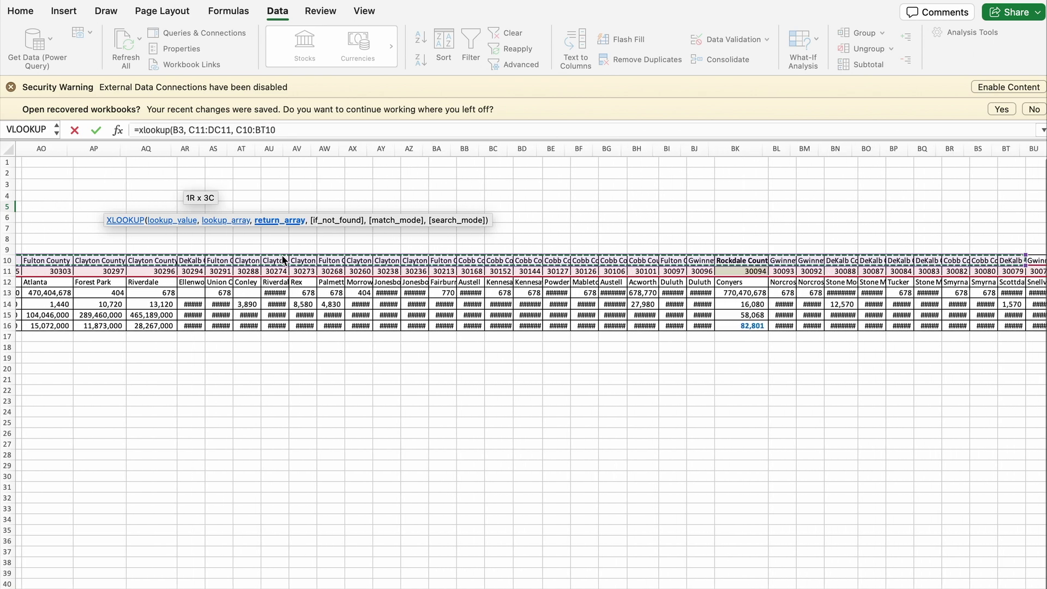
{"action": "key", "text": "shift+Right"}
{"action": "key", "text": "shift+Right"}
{"action": "key", "text": "shift+Right"}
{"action": "key", "text": "shift+Right"}
{"action": "key", "text": "shift+Right"}
{"action": "key", "text": "shift+Right"}
{"action": "key", "text": "shift+Right"}
{"action": "key", "text": "shift+Right"}
{"action": "key", "text": "shift+Right"}
{"action": "key", "text": "shift+Right"}
{"action": "key", "text": "shift+Right"}
{"action": "key", "text": "shift+Right"}
{"action": "key", "text": "shift+Right"}
{"action": "key", "text": "shift+Right"}
{"action": "key", "text": "shift+Right"}
{"action": "key", "text": "shift+Right"}
{"action": "key", "text": "shift+Right"}
{"action": "key", "text": "shift+Right"}
{"action": "key", "text": "shift+Right"}
{"action": "key", "text": "shift+Right"}
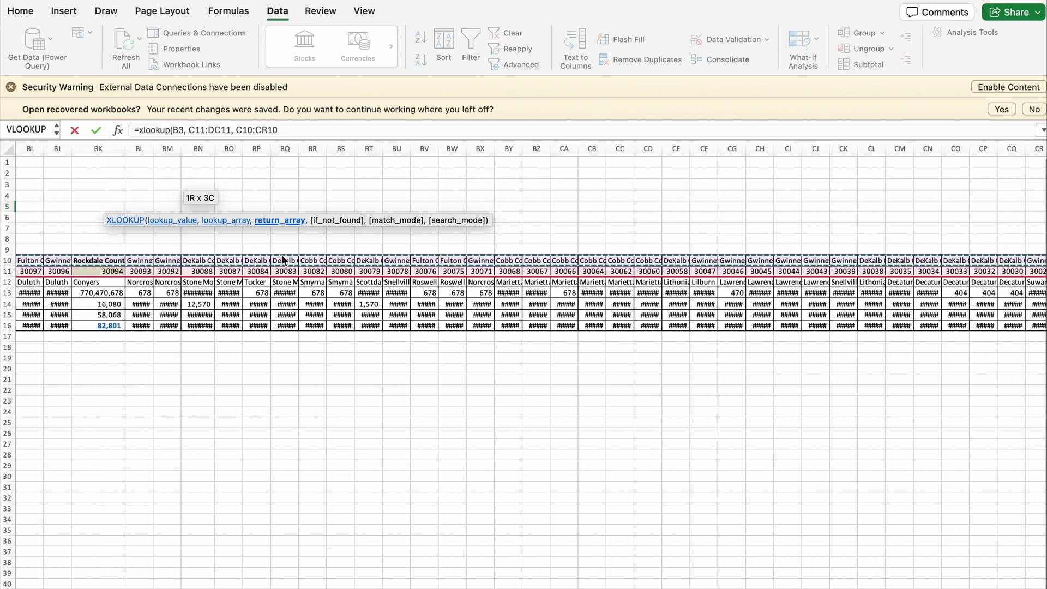
{"action": "key", "text": "shift+Right"}
{"action": "key", "text": "shift+Right"}
{"action": "key", "text": "shift+Right"}
{"action": "key", "text": "shift+Right"}
{"action": "key", "text": "shift+Right"}
{"action": "key", "text": "shift+Right"}
{"action": "key", "text": "shift+Right"}
{"action": "key", "text": "shift+Right"}
{"action": "key", "text": "shift+Right"}
{"action": "key", "text": "shift+Right"}
{"action": "key", "text": "shift+Right"}
{"action": "key", "text": "shift+Right"}
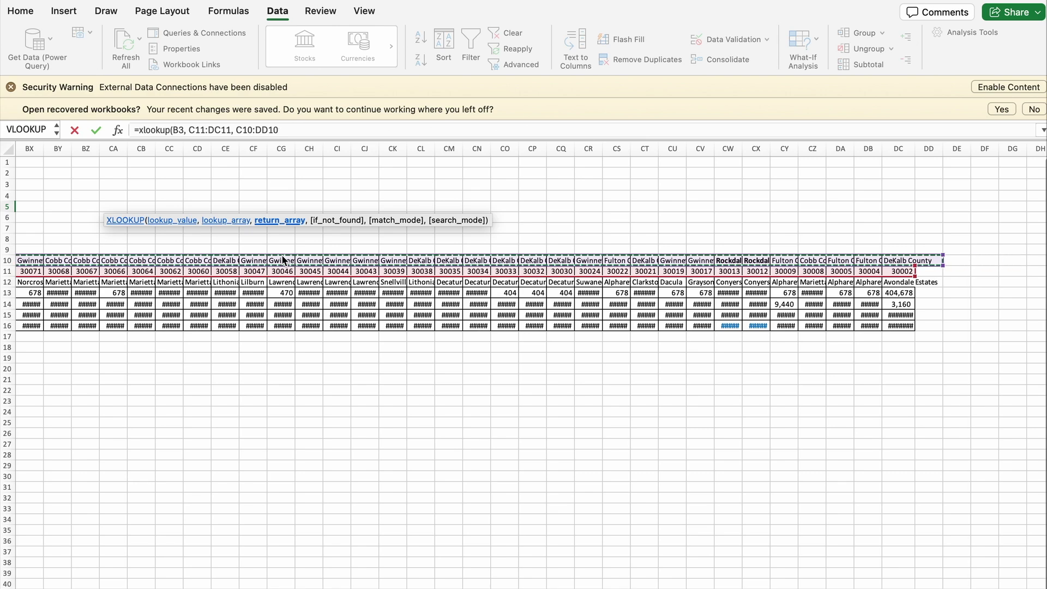
{"action": "key", "text": "shift+Left"}
{"action": "scroll", "coordinate": [777, 331], "scroll_direction": "left", "scroll_amount": 10}
{"action": "scroll", "coordinate": [777, 330], "scroll_direction": "left", "scroll_amount": 15}
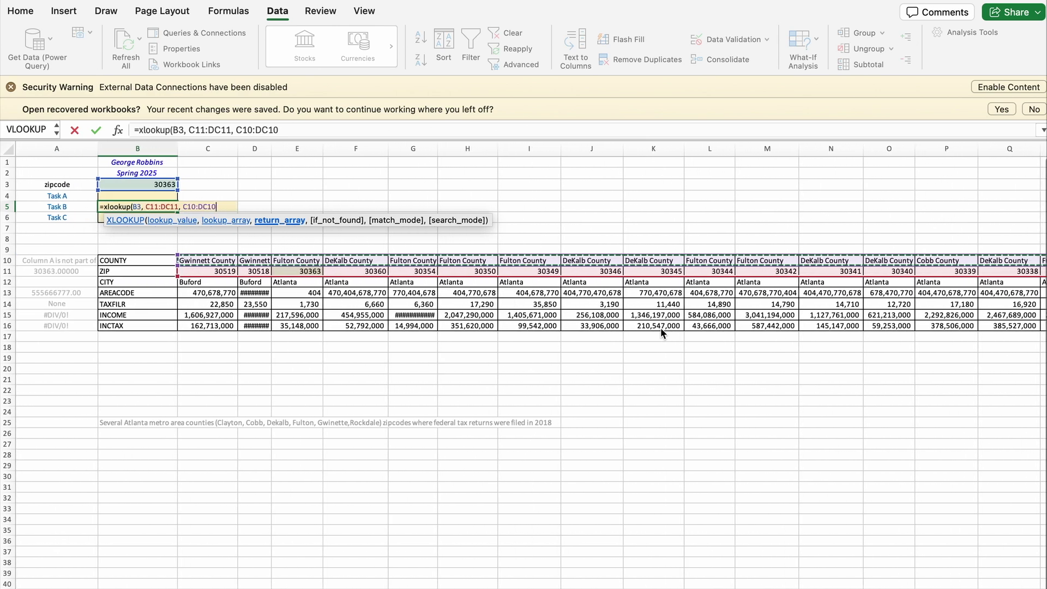
{"action": "type", "text": ")"}
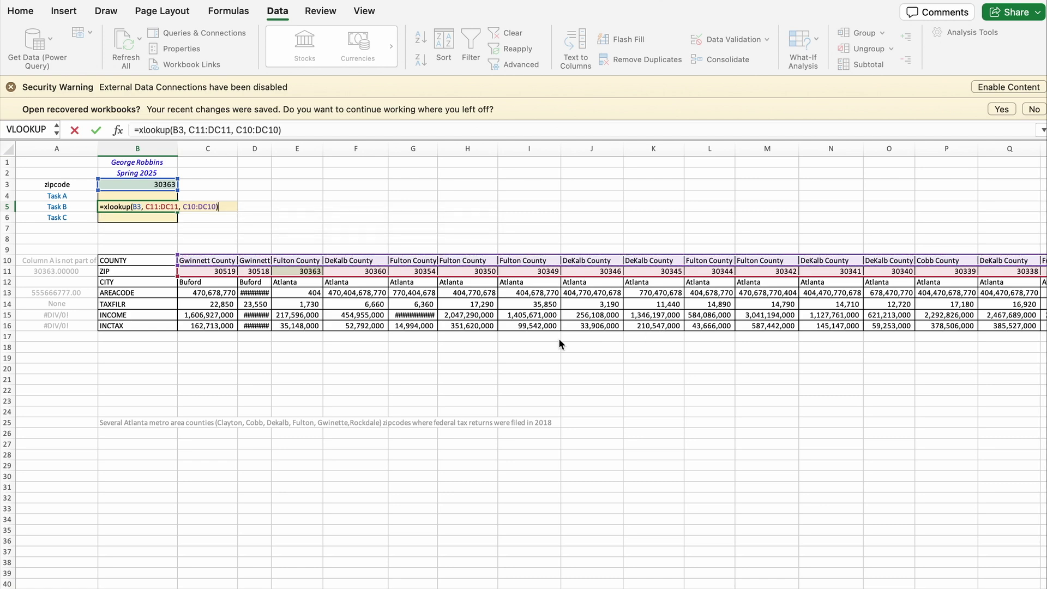
{"action": "key", "text": "Return"}
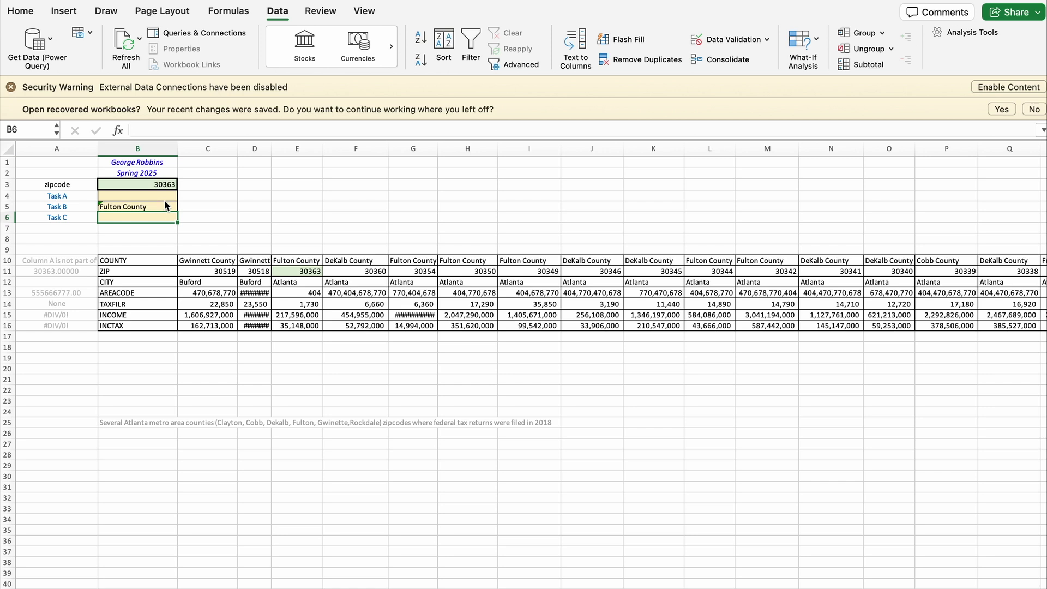
- Start an HLOOKUP formula in the Task A cell B4 with the zipcode in B3 as the lookup value
{"action": "left_click", "coordinate": [149, 196]}
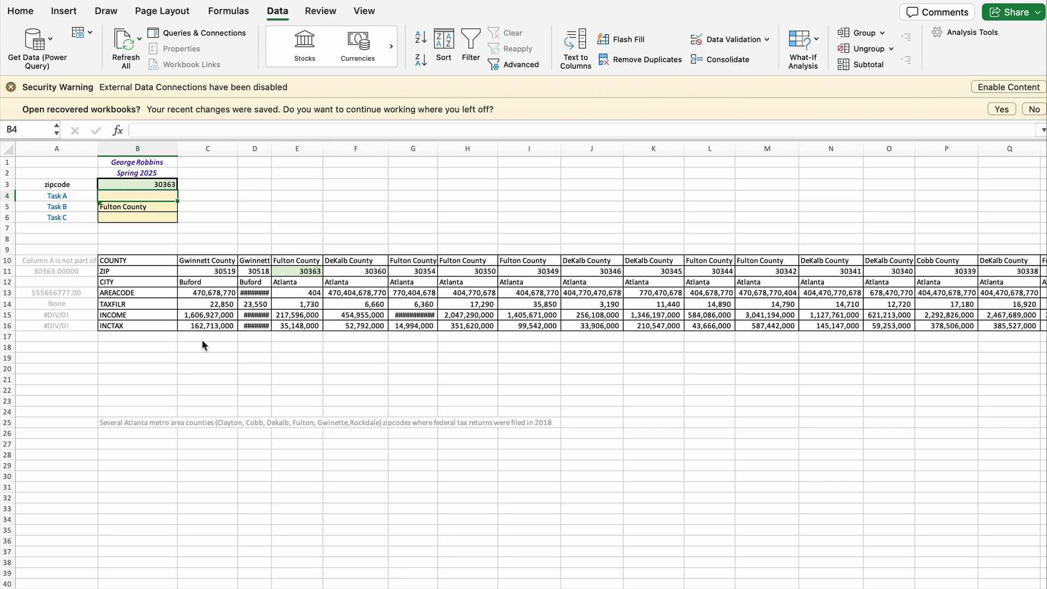
{"action": "type", "text": "="}
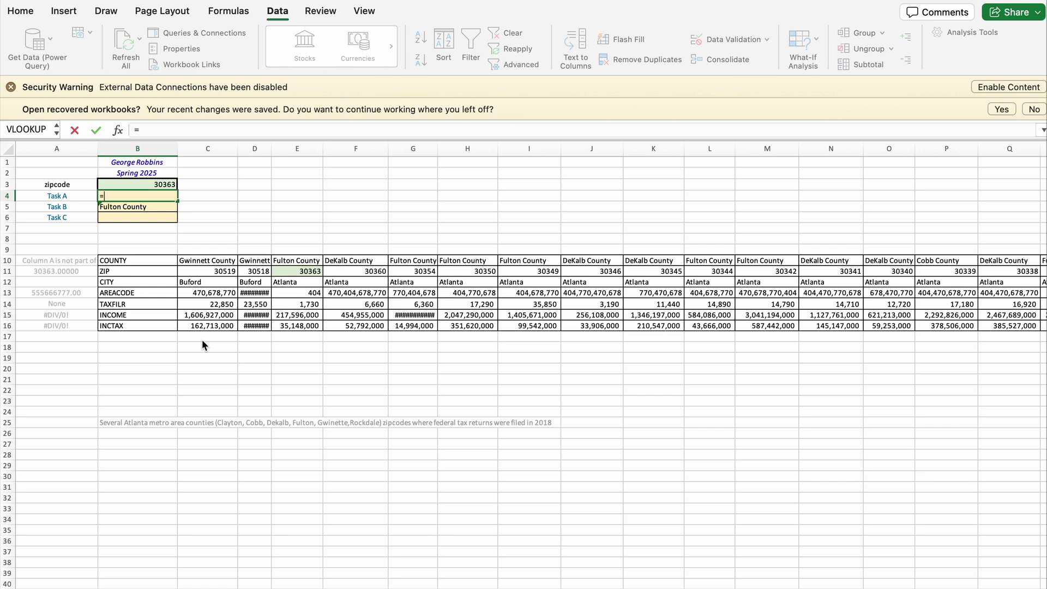
{"action": "type", "text": "hlook"}
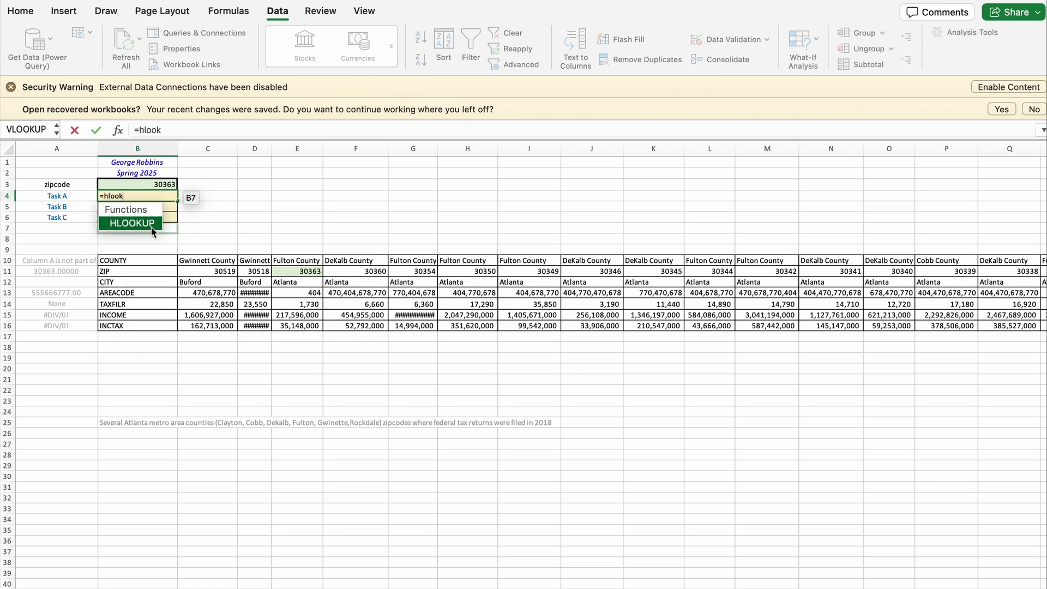
{"action": "double_click", "coordinate": [152, 229]}
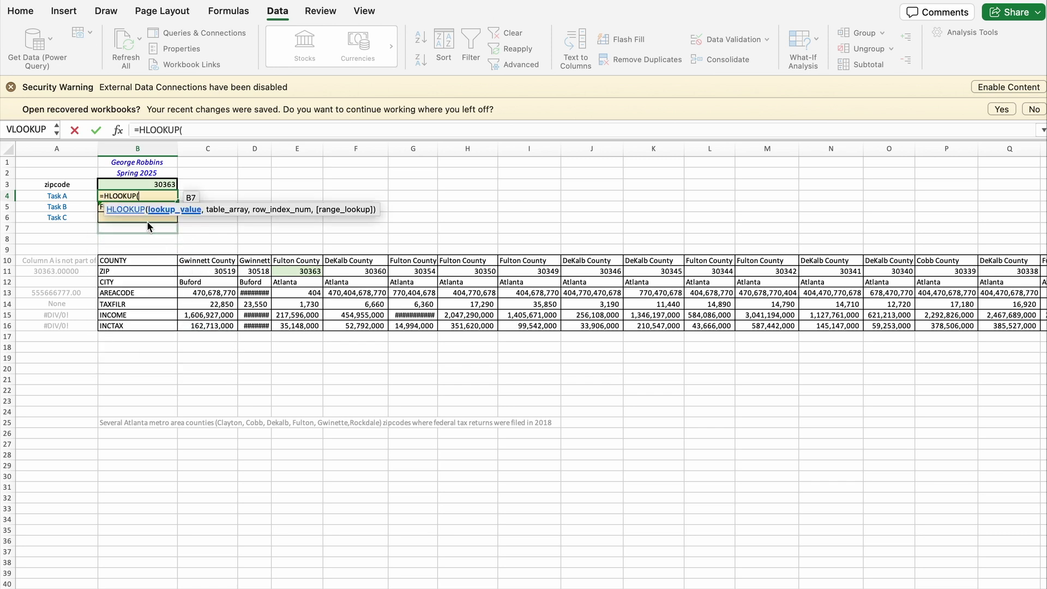
{"action": "left_click", "coordinate": [166, 187]}
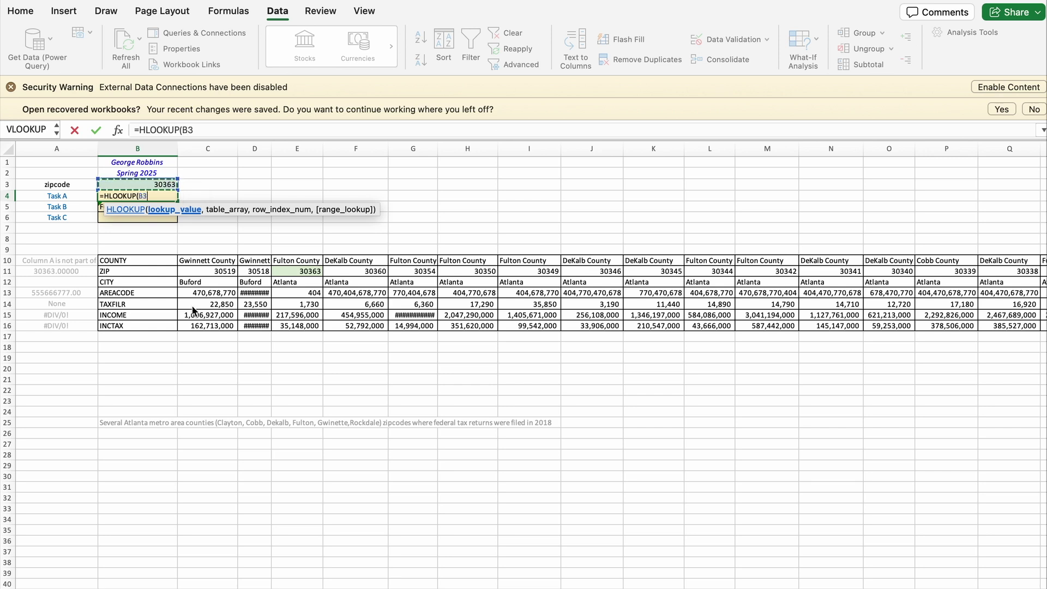
{"action": "type", "text": ","}
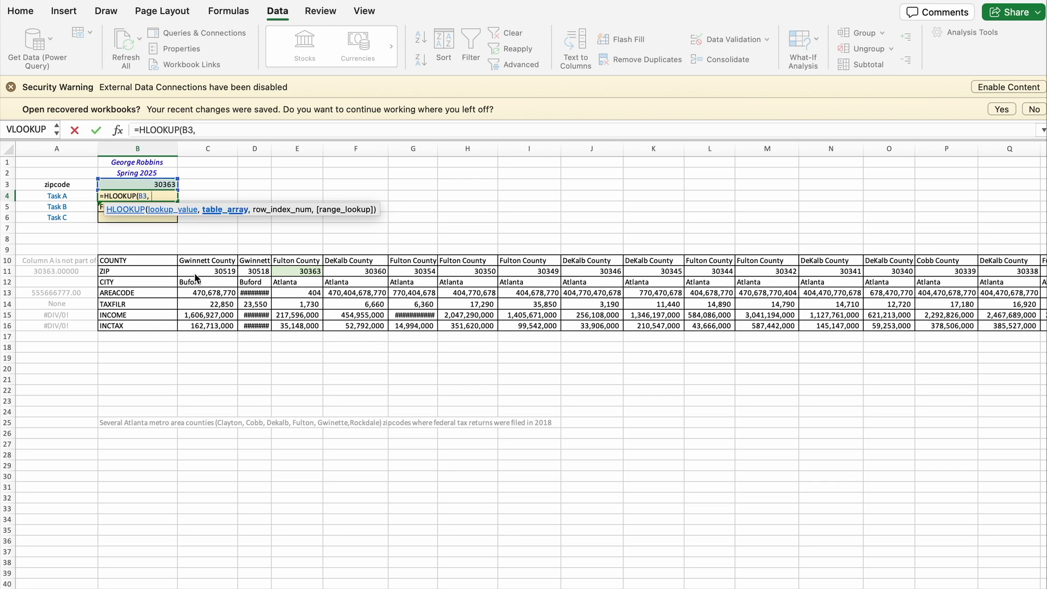
- Set the HLOOKUP table array to the full ZIP and CITY rows, C11:DC12
{"action": "left_click_drag", "start_coordinate": [195, 274], "coordinate": [718, 284]}
{"action": "scroll", "coordinate": [718, 283], "scroll_direction": "right", "scroll_amount": 10}
{"action": "scroll", "coordinate": [718, 284], "scroll_direction": "right", "scroll_amount": 10}
{"action": "scroll", "coordinate": [719, 284], "scroll_direction": "right", "scroll_amount": 10}
{"action": "scroll", "coordinate": [718, 284], "scroll_direction": "right", "scroll_amount": 8}
{"action": "scroll", "coordinate": [718, 285], "scroll_direction": "right", "scroll_amount": 3}
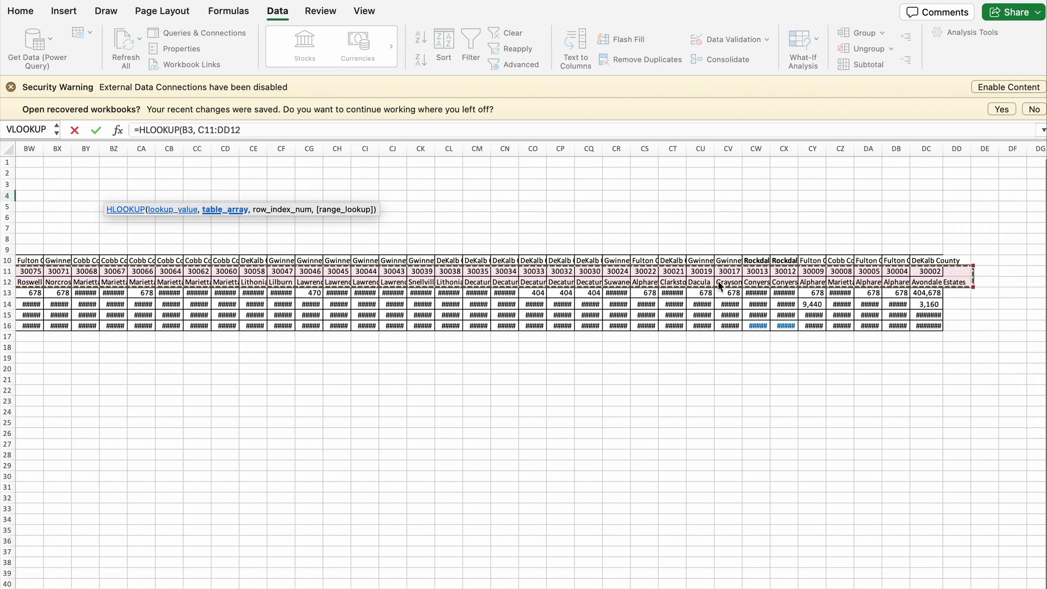
{"action": "scroll", "coordinate": [695, 293], "scroll_direction": "left", "scroll_amount": 20}
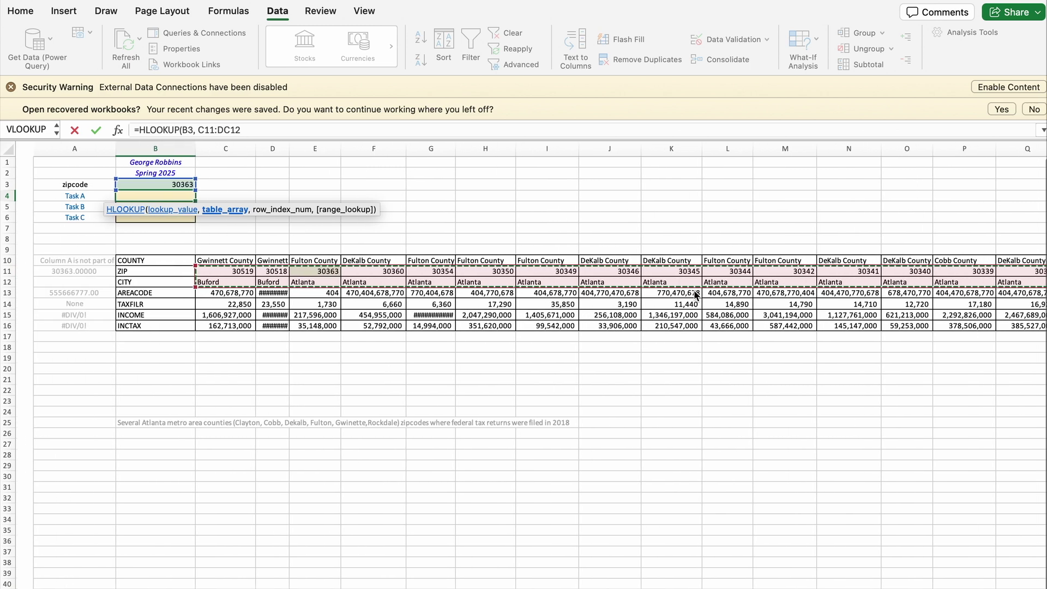
{"action": "type", "text": ","}
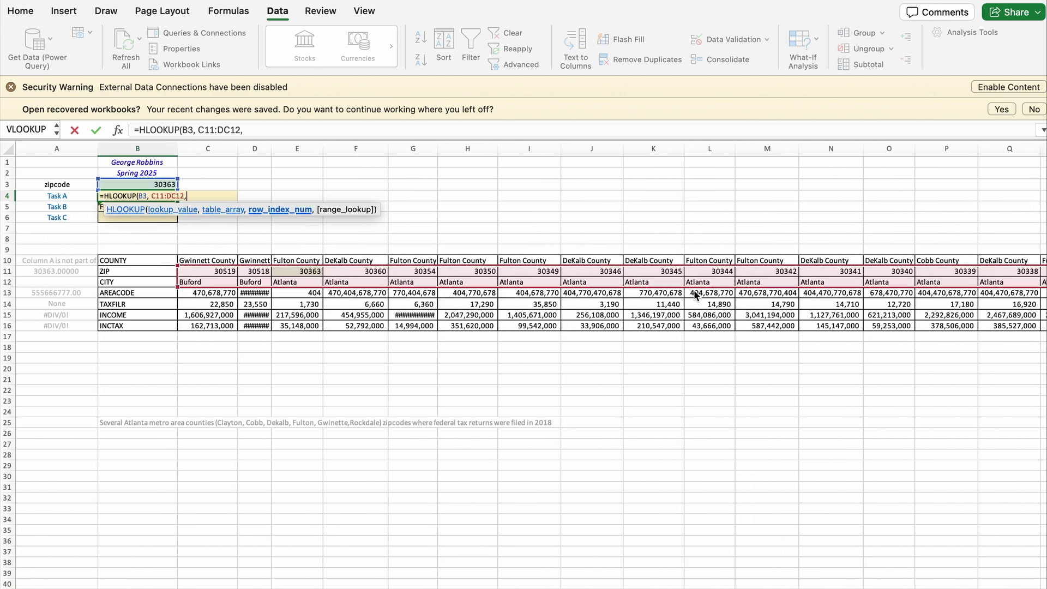
- Complete the Task A HLOOKUP formula with row index 2 and FALSE for an exact match
{"action": "type", "text": " 2,"}
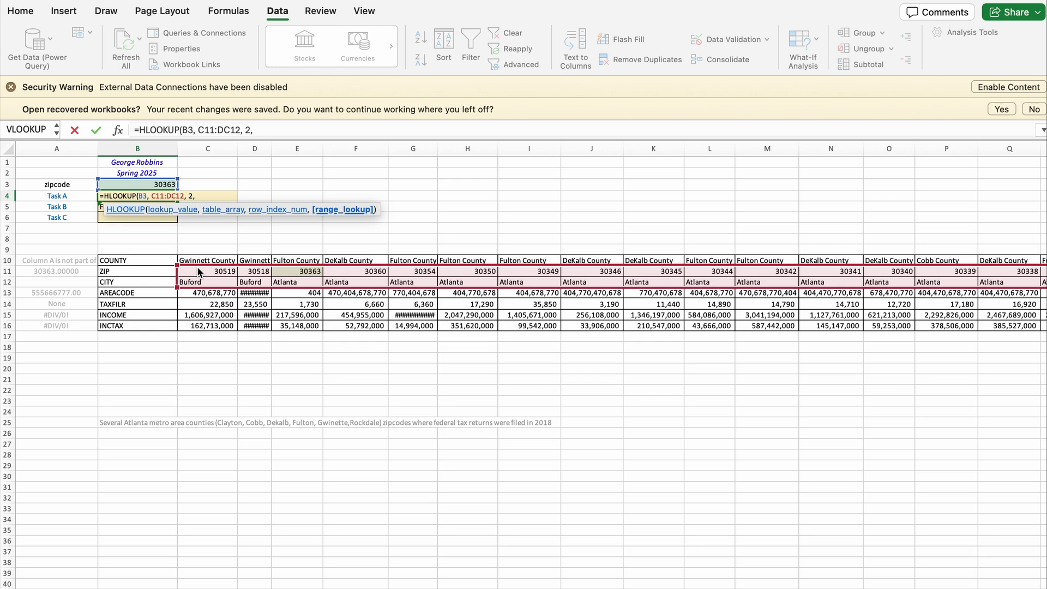
{"action": "type", "text": "FALSE"}
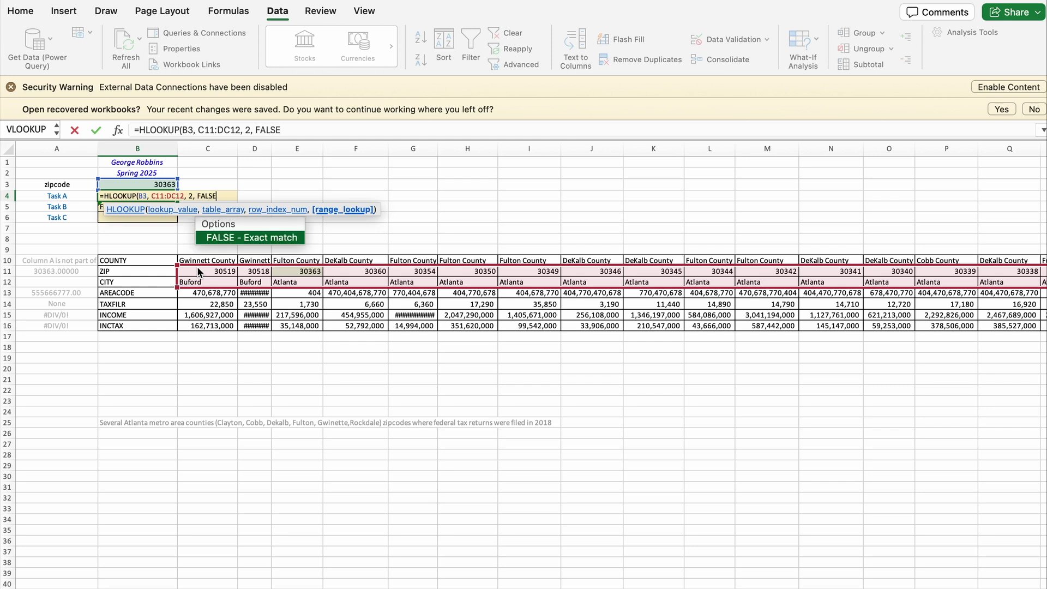
{"action": "left_click", "coordinate": [244, 238]}
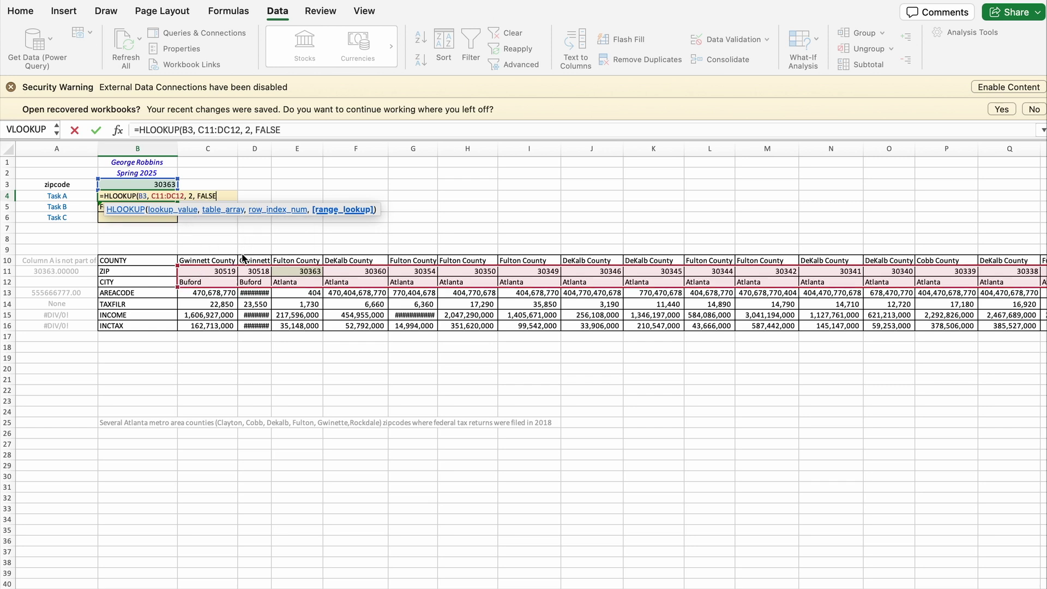
{"action": "type", "text": ")"}
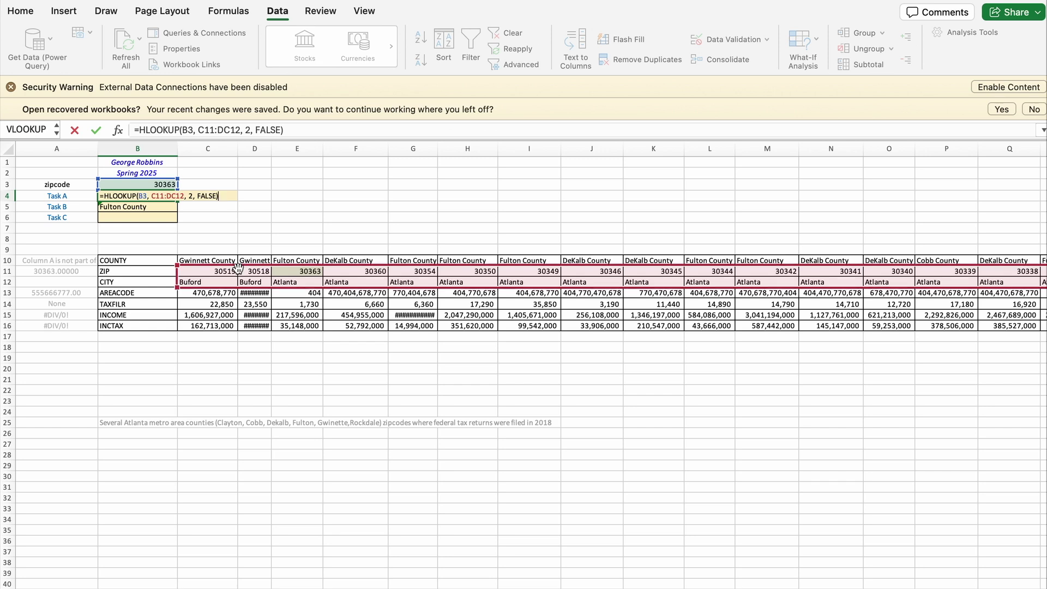
{"action": "key", "text": "Return"}
{"action": "left_click", "coordinate": [145, 197]}
- Start a SUMIF formula in the Task C cell B6
{"action": "left_click", "coordinate": [151, 217]}
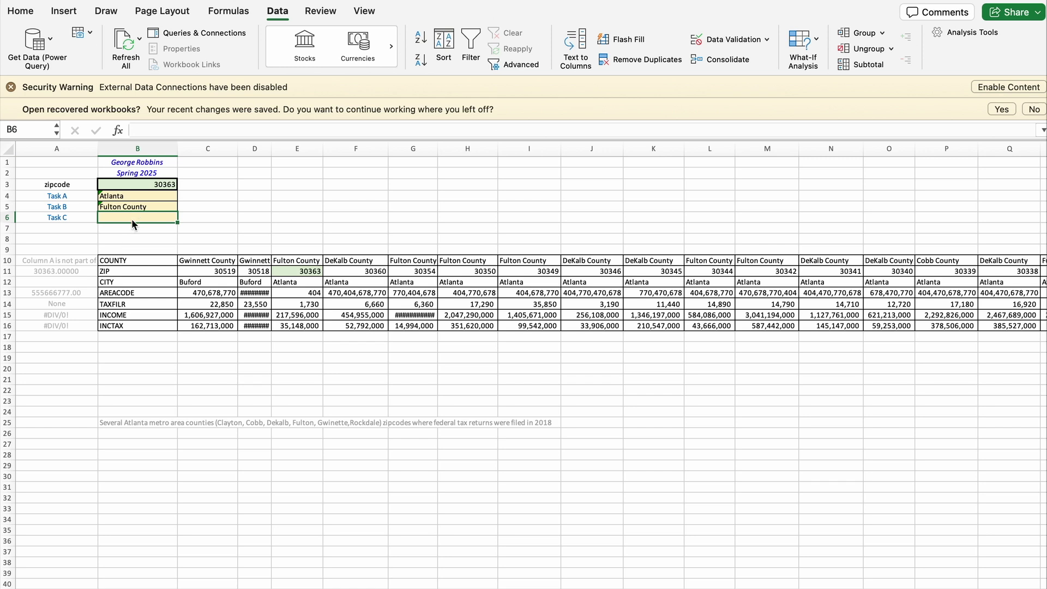
{"action": "type", "text": "="}
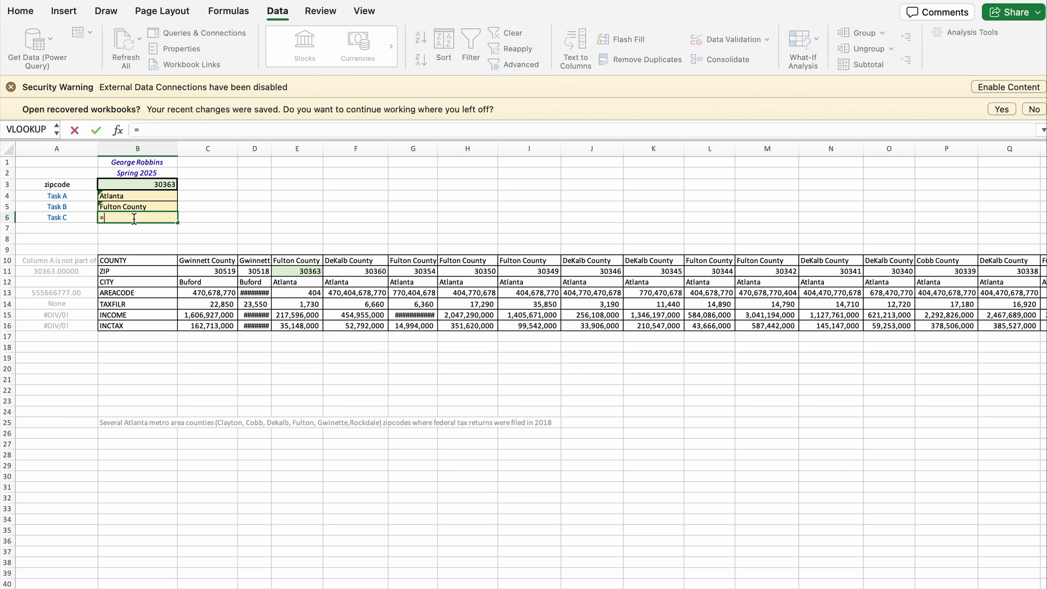
{"action": "type", "text": "sumi"}
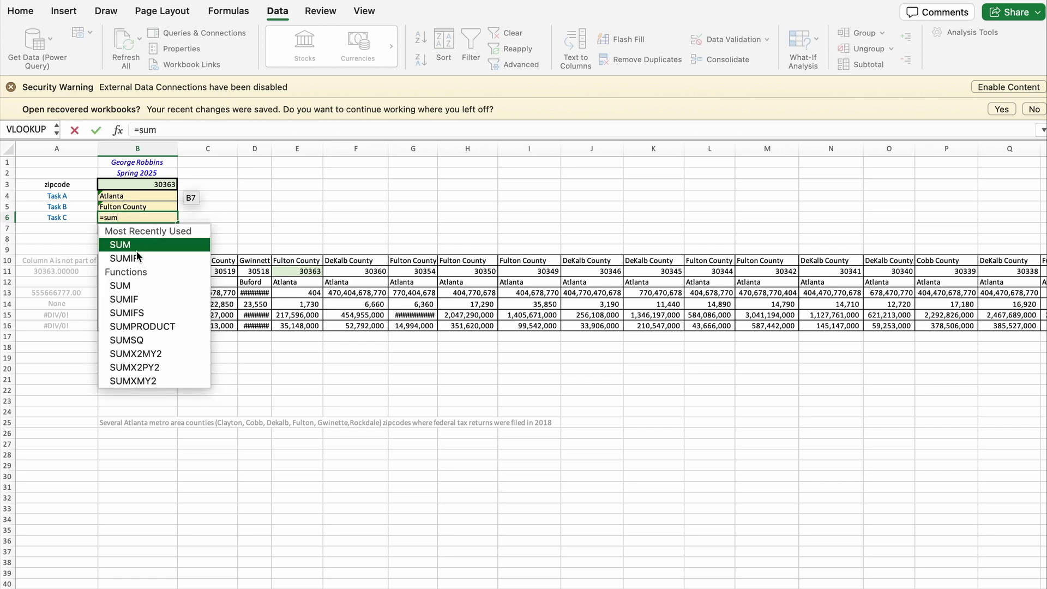
{"action": "key", "text": "Tab"}
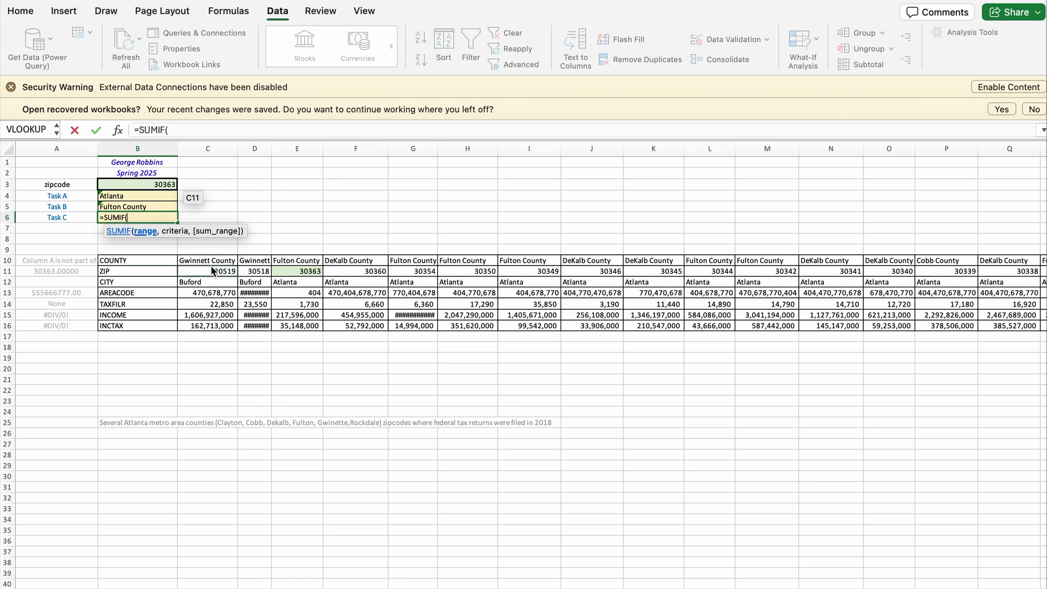
- Set the SUMIF criteria range to the full COUNTY row, C10:DC10
{"action": "left_click_drag", "start_coordinate": [211, 261], "coordinate": [308, 266]}
{"action": "key", "text": "shift+Right"}
{"action": "key", "text": "shift+Right"}
{"action": "key", "text": "shift+Right"}
{"action": "key", "text": "shift+Right"}
{"action": "key", "text": "shift+Right"}
{"action": "key", "text": "shift+Right"}
{"action": "key", "text": "shift+Right"}
{"action": "key", "text": "shift+Right"}
{"action": "key", "text": "shift+Right"}
{"action": "key", "text": "shift+Right"}
{"action": "key", "text": "shift+Right"}
{"action": "key", "text": "shift+Right"}
{"action": "key", "text": "shift+Right"}
{"action": "key", "text": "shift+Right"}
{"action": "key", "text": "shift+Right"}
{"action": "key", "text": "shift+Right"}
{"action": "key", "text": "shift+Right"}
{"action": "key", "text": "shift+Right"}
{"action": "key", "text": "shift+Right"}
{"action": "key", "text": "shift+Right"}
{"action": "key", "text": "shift+Right"}
{"action": "key", "text": "shift+Right"}
{"action": "key", "text": "shift+Right"}
{"action": "key", "text": "shift+Right"}
{"action": "key", "text": "shift+Right"}
{"action": "key", "text": "shift+Right"}
{"action": "key", "text": "shift+Right"}
{"action": "key", "text": "shift+Right"}
{"action": "key", "text": "shift+Right"}
{"action": "key", "text": "shift+Right"}
{"action": "key", "text": "shift+Right"}
{"action": "key", "text": "shift+Right"}
{"action": "key", "text": "shift+Right"}
{"action": "key", "text": "shift+Right"}
{"action": "key", "text": "shift+Right"}
{"action": "key", "text": "shift+Right"}
{"action": "key", "text": "shift+Right"}
{"action": "key", "text": "shift+Right"}
{"action": "key", "text": "shift+Right"}
{"action": "key", "text": "shift+Right"}
{"action": "key", "text": "shift+Right"}
{"action": "key", "text": "shift+Right"}
{"action": "key", "text": "shift+Right"}
{"action": "key", "text": "shift+Right"}
{"action": "key", "text": "shift+Right"}
{"action": "key", "text": "shift+Right"}
{"action": "key", "text": "shift+Right"}
{"action": "key", "text": "shift+Right"}
{"action": "key", "text": "shift+Right"}
{"action": "key", "text": "shift+Right"}
{"action": "key", "text": "shift+Right"}
{"action": "key", "text": "shift+Right"}
{"action": "key", "text": "shift+Right"}
{"action": "key", "text": "shift+Right"}
{"action": "key", "text": "shift+Right"}
{"action": "key", "text": "shift+Right"}
{"action": "key", "text": "shift+Right"}
{"action": "key", "text": "shift+Right"}
{"action": "key", "text": "shift+Right"}
{"action": "key", "text": "shift+Right"}
{"action": "key", "text": "shift+Right"}
{"action": "key", "text": "shift+Right"}
{"action": "key", "text": "shift+Right"}
{"action": "key", "text": "shift+Right"}
{"action": "key", "text": "shift+Right"}
{"action": "key", "text": "shift+Right"}
{"action": "key", "text": "shift+Right"}
{"action": "key", "text": "shift+Right"}
{"action": "key", "text": "shift+Right"}
{"action": "key", "text": "shift+Right"}
{"action": "key", "text": "shift+Right"}
{"action": "key", "text": "shift+Right"}
{"action": "key", "text": "shift+Right"}
{"action": "key", "text": "shift+Right"}
{"action": "key", "text": "shift+Right"}
{"action": "key", "text": "shift+Right"}
{"action": "key", "text": "shift+Right"}
{"action": "key", "text": "shift+Right"}
{"action": "key", "text": "shift+Right"}
{"action": "key", "text": "shift+Right"}
{"action": "key", "text": "shift+Right"}
{"action": "key", "text": "shift+Right"}
{"action": "key", "text": "shift+Right"}
{"action": "key", "text": "shift+Right"}
{"action": "key", "text": "shift+Right"}
{"action": "key", "text": "shift+Right"}
{"action": "key", "text": "shift+Right"}
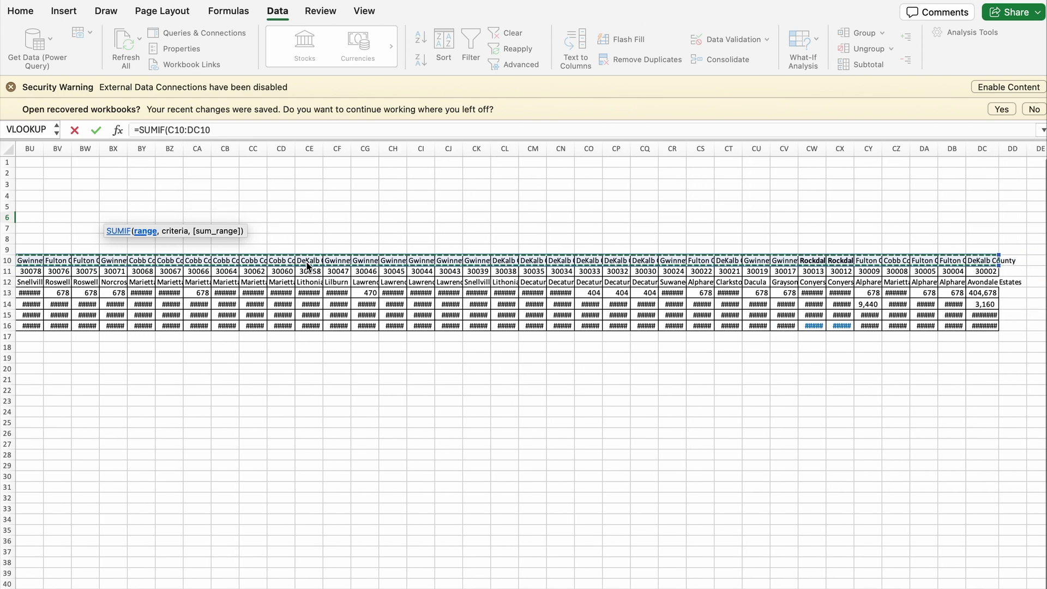
{"action": "scroll", "coordinate": [267, 362], "scroll_direction": "left", "scroll_amount": 20}
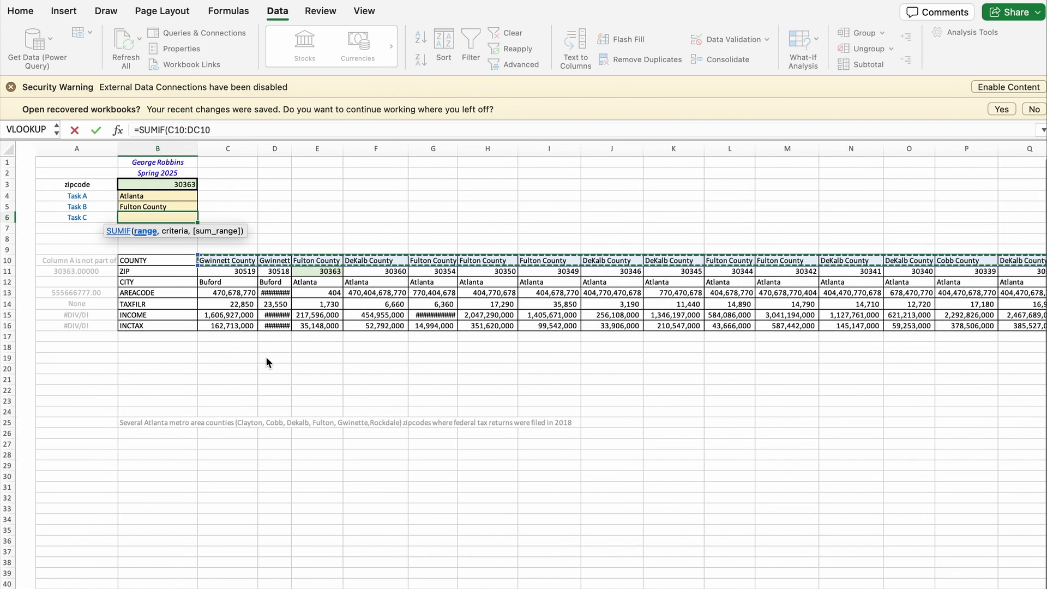
- Use the Task B county in B5 as the SUMIF criteria
{"action": "type", "text": ","}
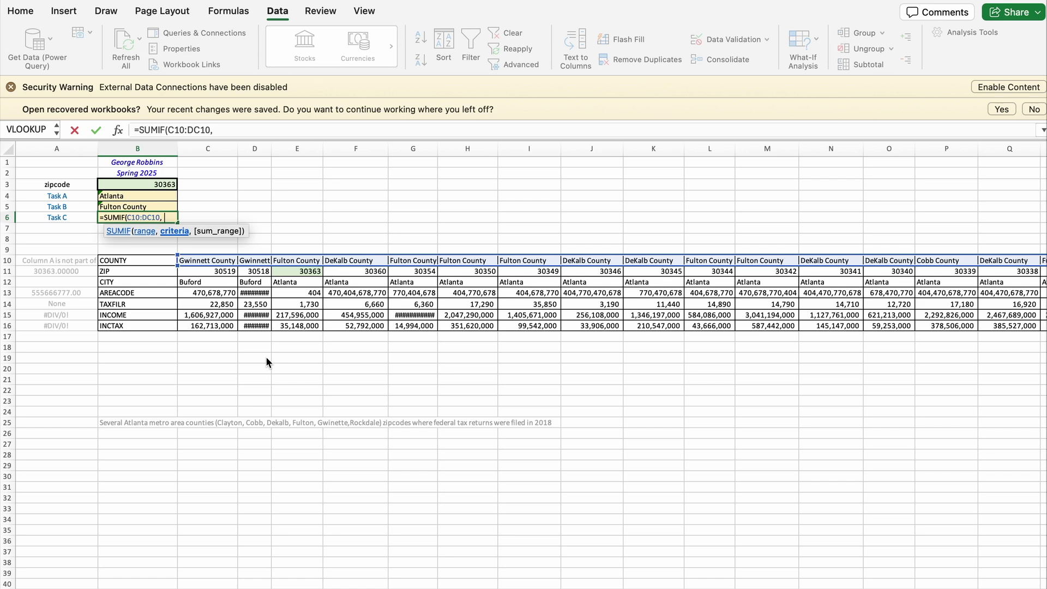
{"action": "left_click", "coordinate": [144, 208]}
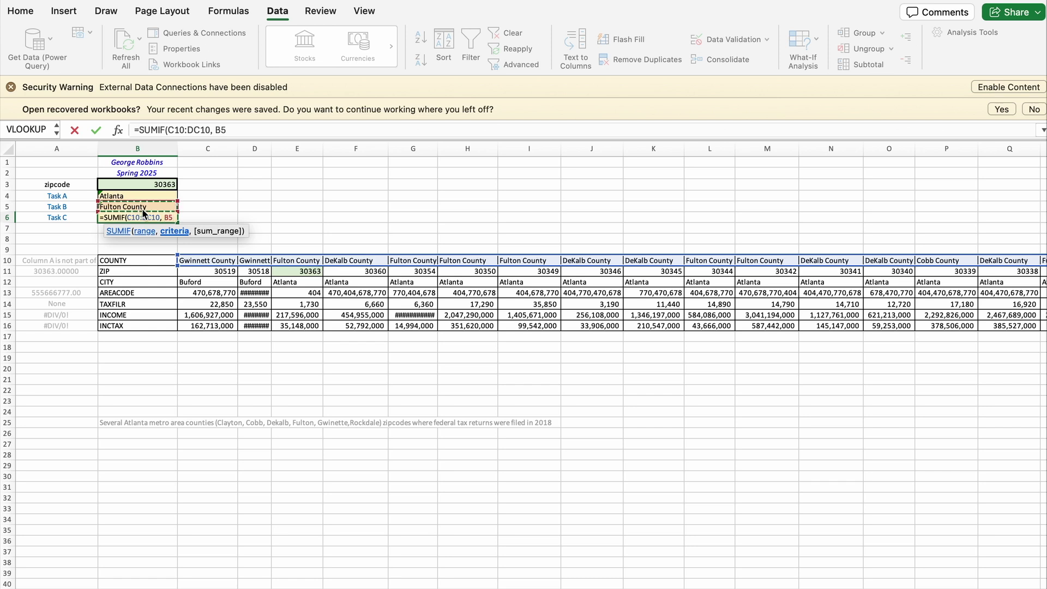
{"action": "type", "text": ","}
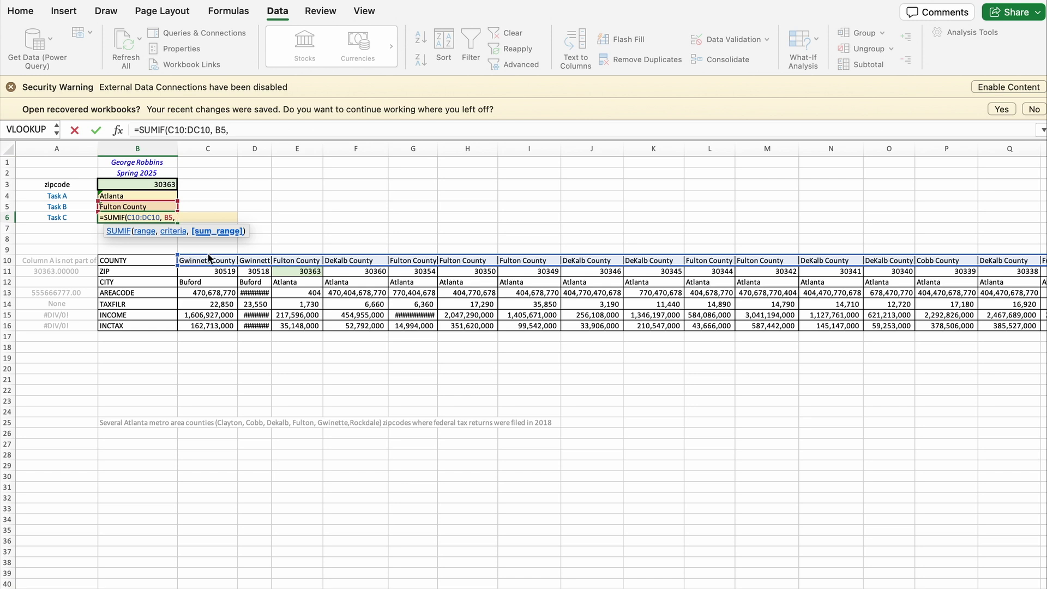
- Set the SUMIF sum range to the full TAXFILR row, C14:DC14, and complete the Task C formula
{"action": "left_click_drag", "start_coordinate": [200, 302], "coordinate": [286, 305]}
{"action": "key", "text": "shift+Right"}
{"action": "key", "text": "shift+Right"}
{"action": "key", "text": "shift+Right"}
{"action": "key", "text": "shift+Right"}
{"action": "key", "text": "shift+Right"}
{"action": "key", "text": "shift+Right"}
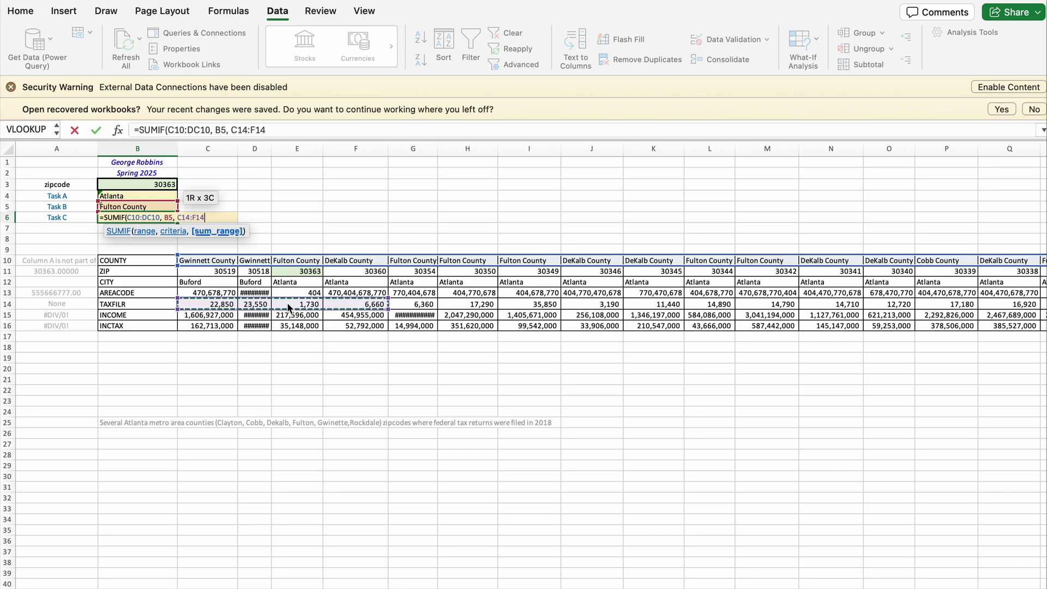
{"action": "key", "text": "shift+Right"}
{"action": "key", "text": "shift+Right"}
{"action": "key", "text": "shift+Right"}
{"action": "key", "text": "shift+Right"}
{"action": "key", "text": "shift+Right"}
{"action": "key", "text": "shift+Right"}
{"action": "key", "text": "shift+Right"}
{"action": "key", "text": "shift+Right"}
{"action": "key", "text": "shift+Right"}
{"action": "key", "text": "shift+Right"}
{"action": "key", "text": "shift+Right"}
{"action": "key", "text": "shift+Right"}
{"action": "key", "text": "shift+Right"}
{"action": "key", "text": "shift+Right"}
{"action": "key", "text": "shift+Right"}
{"action": "key", "text": "shift+Right"}
{"action": "key", "text": "shift+Right"}
{"action": "key", "text": "shift+Right"}
{"action": "key", "text": "shift+Right"}
{"action": "key", "text": "shift+Right"}
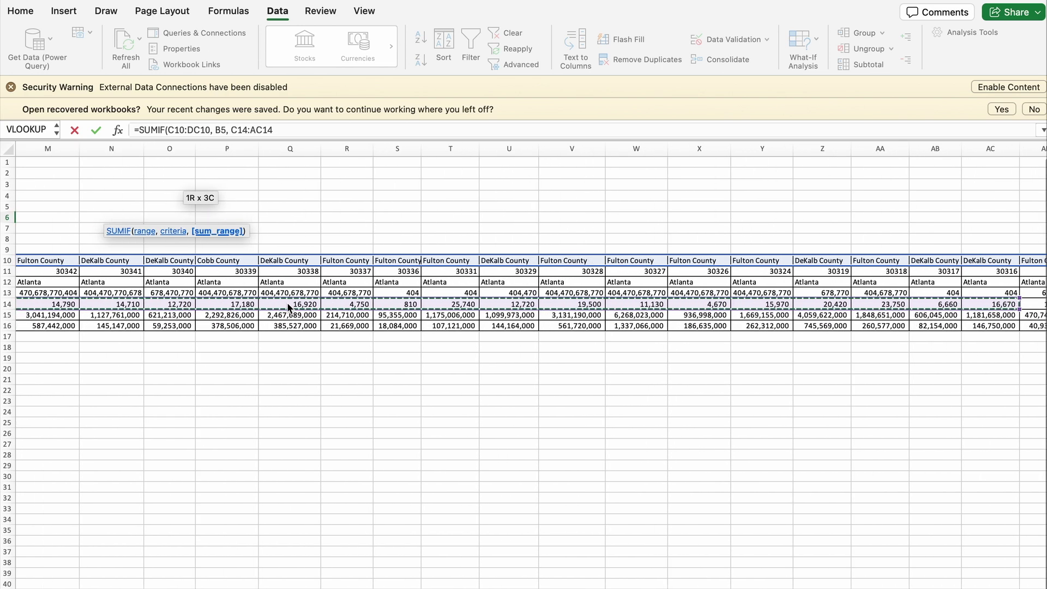
{"action": "key", "text": "shift+Right"}
{"action": "key", "text": "shift+Right"}
{"action": "key", "text": "shift+Right"}
{"action": "key", "text": "shift+Right"}
{"action": "key", "text": "shift+Right"}
{"action": "key", "text": "shift+Right"}
{"action": "key", "text": "shift+Right"}
{"action": "key", "text": "shift+Right"}
{"action": "key", "text": "shift+Right"}
{"action": "key", "text": "shift+Right"}
{"action": "key", "text": "shift+Right"}
{"action": "key", "text": "shift+Right"}
{"action": "key", "text": "shift+Right"}
{"action": "key", "text": "shift+Right"}
{"action": "key", "text": "shift+Right"}
{"action": "key", "text": "shift+Right"}
{"action": "key", "text": "shift+Right"}
{"action": "key", "text": "shift+Right"}
{"action": "key", "text": "shift+Right"}
{"action": "key", "text": "shift+Right"}
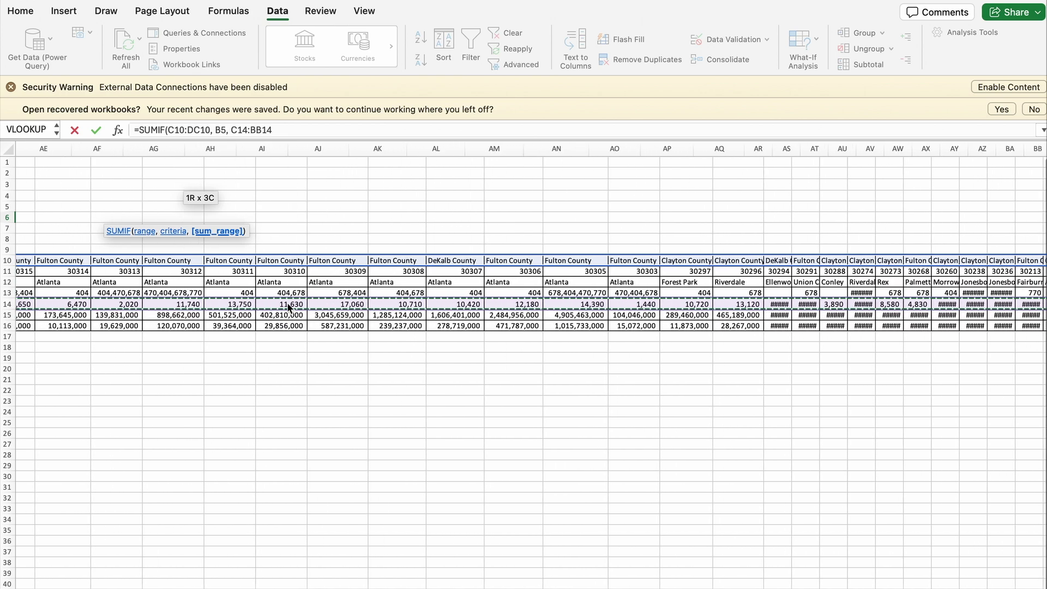
{"action": "key", "text": "shift+Right"}
{"action": "key", "text": "shift+Right"}
{"action": "key", "text": "shift+Right"}
{"action": "key", "text": "shift+Right"}
{"action": "key", "text": "shift+Right"}
{"action": "key", "text": "shift+Right"}
{"action": "key", "text": "shift+Right"}
{"action": "key", "text": "shift+Right"}
{"action": "key", "text": "shift+Right"}
{"action": "key", "text": "shift+Right"}
{"action": "key", "text": "shift+Right"}
{"action": "key", "text": "shift+Right"}
{"action": "key", "text": "shift+Right"}
{"action": "key", "text": "shift+Right"}
{"action": "key", "text": "shift+Right"}
{"action": "key", "text": "shift+Right"}
{"action": "key", "text": "shift+Right"}
{"action": "key", "text": "shift+Right"}
{"action": "key", "text": "shift+Right"}
{"action": "key", "text": "shift+Right"}
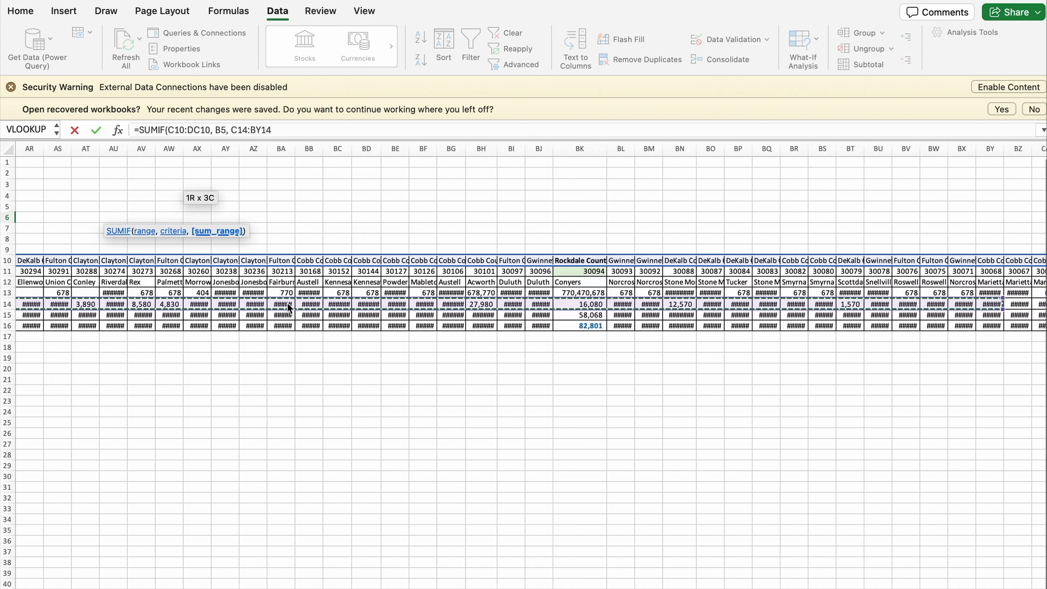
{"action": "key", "text": "shift+Right"}
{"action": "key", "text": "shift+Right"}
{"action": "key", "text": "shift+Right"}
{"action": "key", "text": "shift+Right"}
{"action": "key", "text": "shift+Right"}
{"action": "key", "text": "shift+Right"}
{"action": "key", "text": "shift+Right"}
{"action": "key", "text": "shift+Right"}
{"action": "key", "text": "shift+Right"}
{"action": "key", "text": "shift+Right"}
{"action": "key", "text": "shift+Right"}
{"action": "key", "text": "shift+Right"}
{"action": "key", "text": "shift+Right"}
{"action": "key", "text": "shift+Right"}
{"action": "key", "text": "shift+Right"}
{"action": "key", "text": "shift+Right"}
{"action": "key", "text": "shift+Right"}
{"action": "key", "text": "shift+Right"}
{"action": "key", "text": "shift+Right"}
{"action": "key", "text": "shift+Right"}
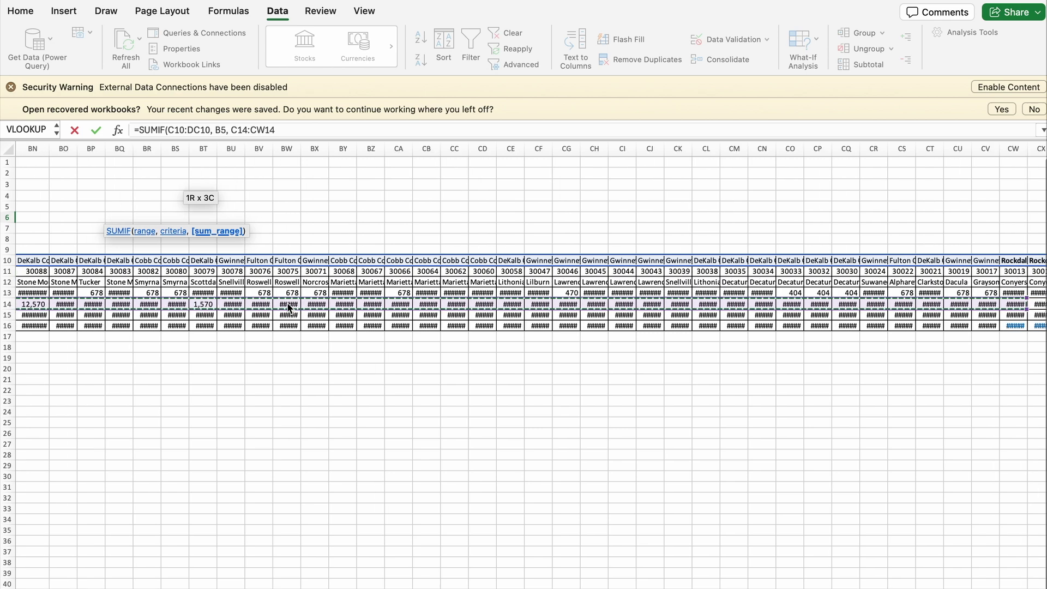
{"action": "scroll", "coordinate": [289, 307], "scroll_direction": "right", "scroll_amount": 4}
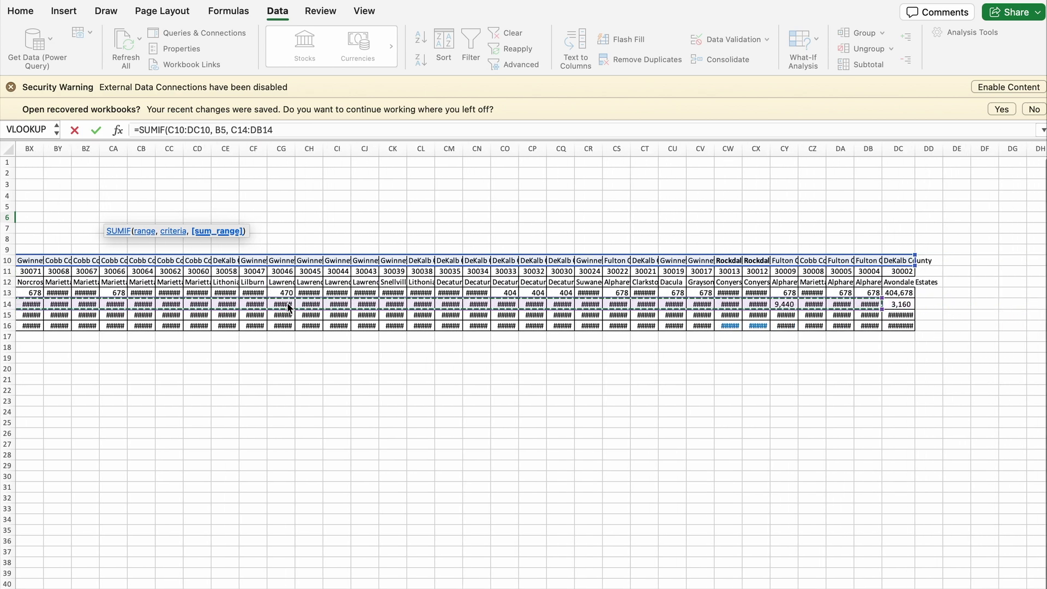
{"action": "scroll", "coordinate": [288, 307], "scroll_direction": "left", "scroll_amount": 20}
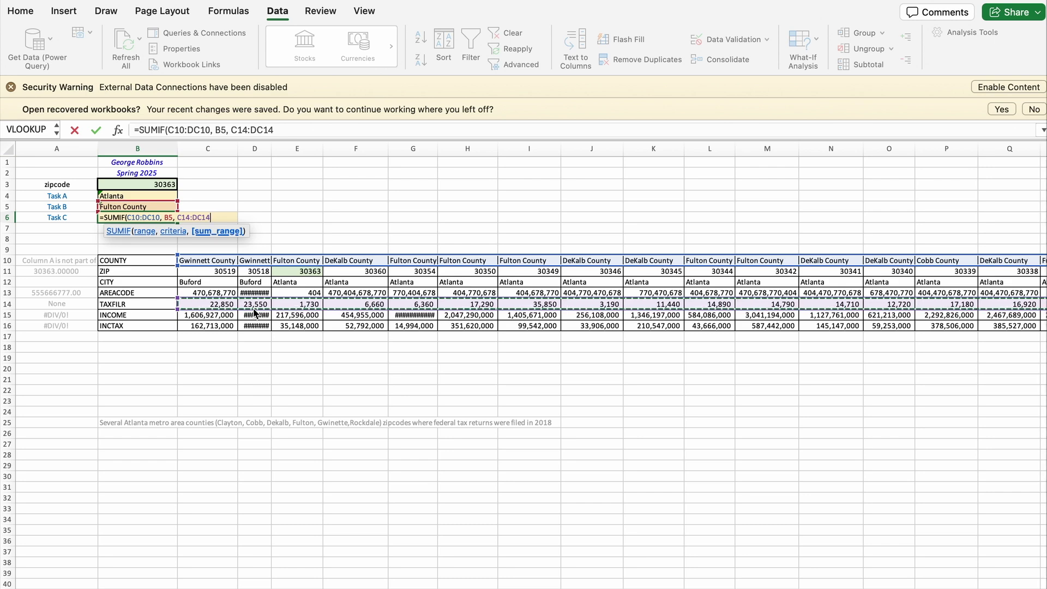
{"action": "type", "text": ")"}
{"action": "key", "text": "Return"}
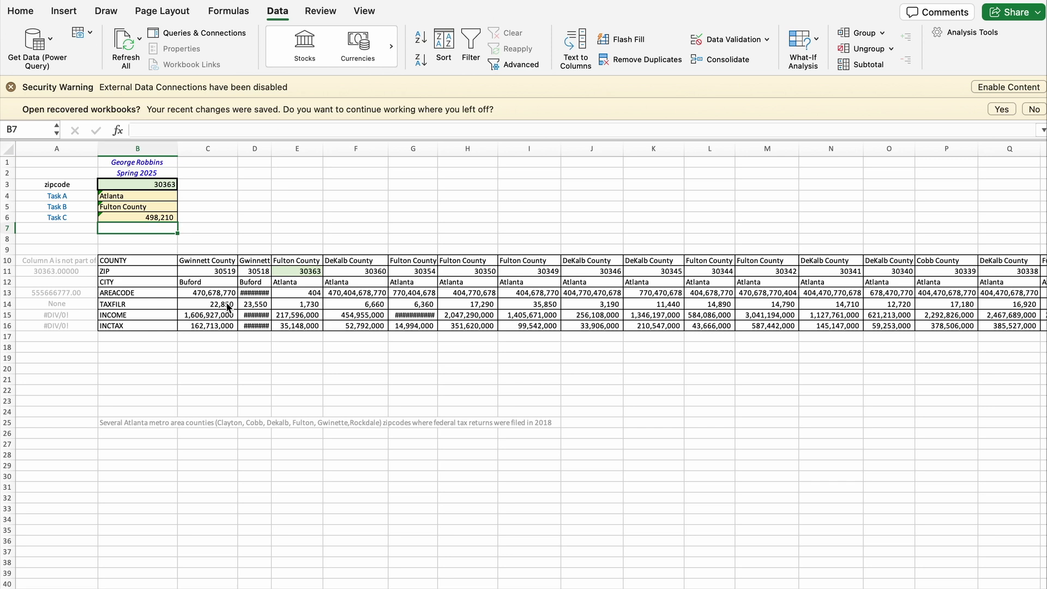
- Set the zipcode in B3 to 30094
{"action": "left_click", "coordinate": [141, 183]}
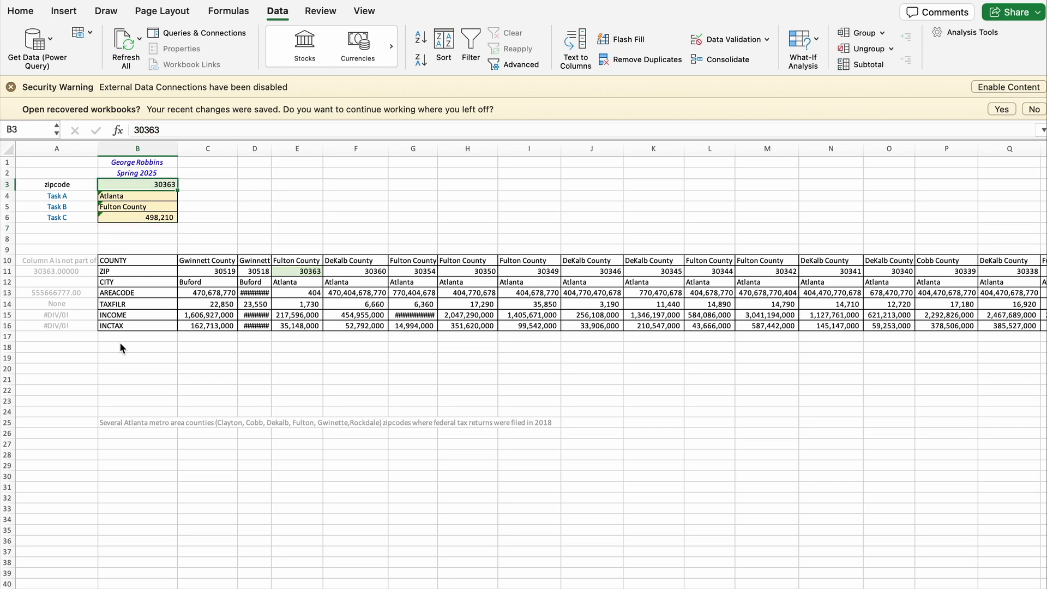
{"action": "type", "text": "30094"}
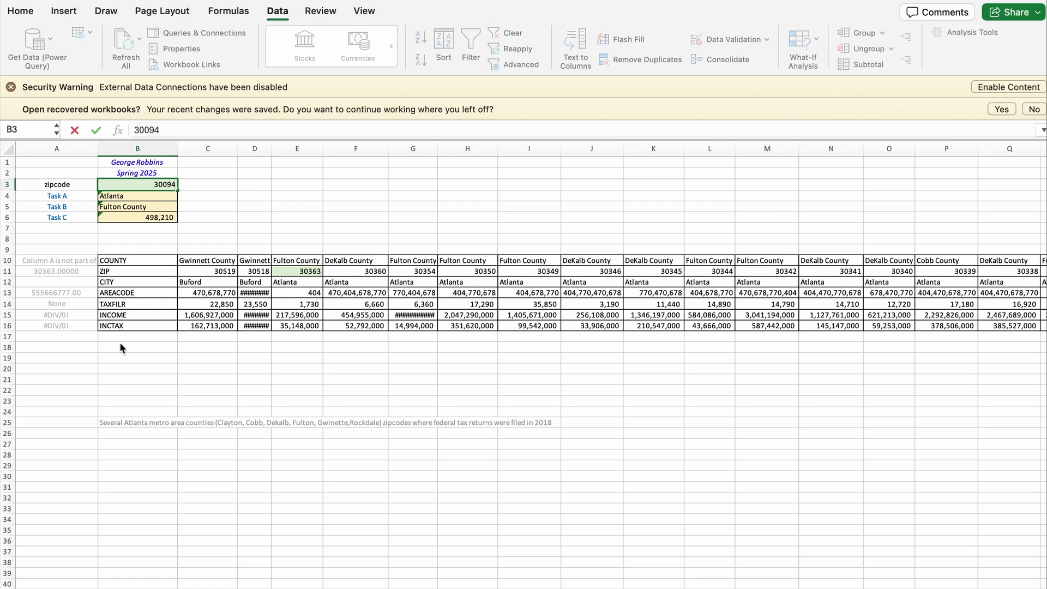
{"action": "key", "text": "Return"}
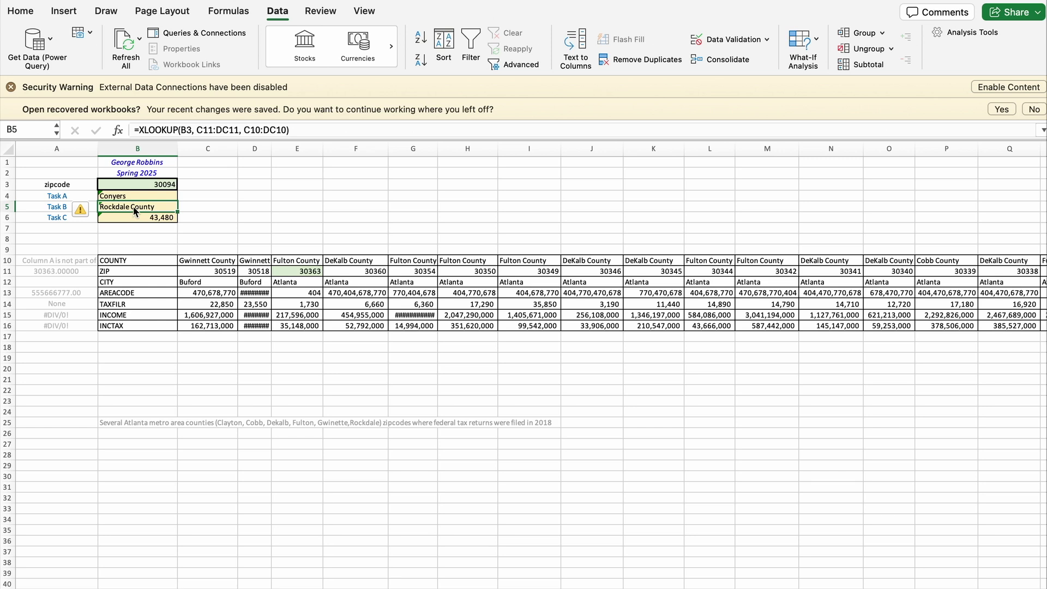
- Review the Task A, B and C formulas in B4:B6 and their results for the entered zipcode
{"action": "left_click", "coordinate": [133, 206]}
{"action": "left_click", "coordinate": [135, 198]}
{"action": "left_click", "coordinate": [136, 207]}
{"action": "left_click", "coordinate": [136, 197]}
{"action": "left_click", "coordinate": [161, 184]}
{"action": "left_click", "coordinate": [135, 195]}
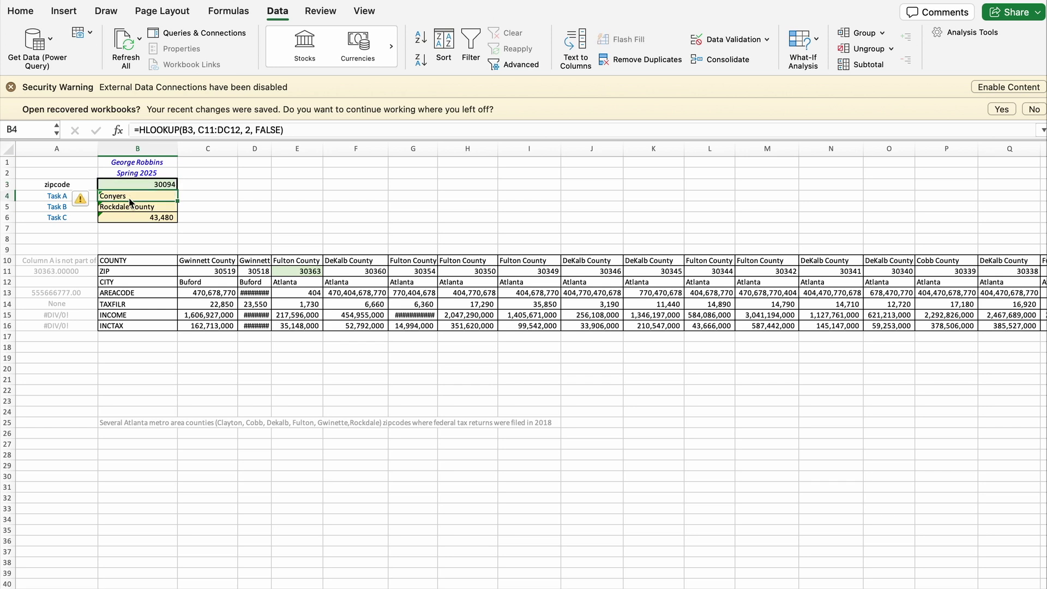
{"action": "left_click", "coordinate": [133, 207]}
{"action": "left_click", "coordinate": [133, 218]}
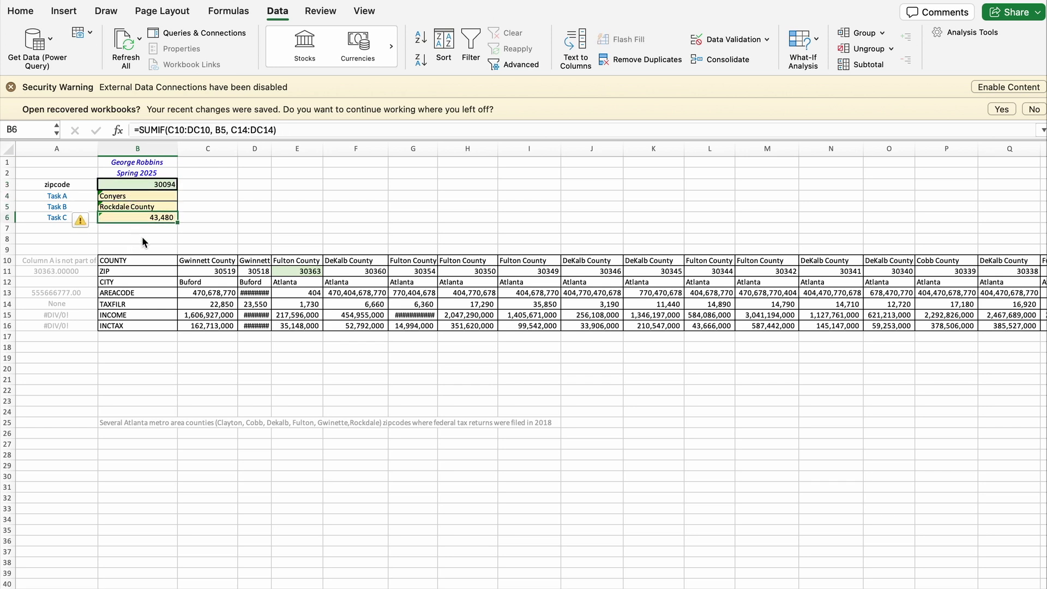
{"action": "left_click", "coordinate": [142, 238]}
{"action": "left_click", "coordinate": [149, 228]}
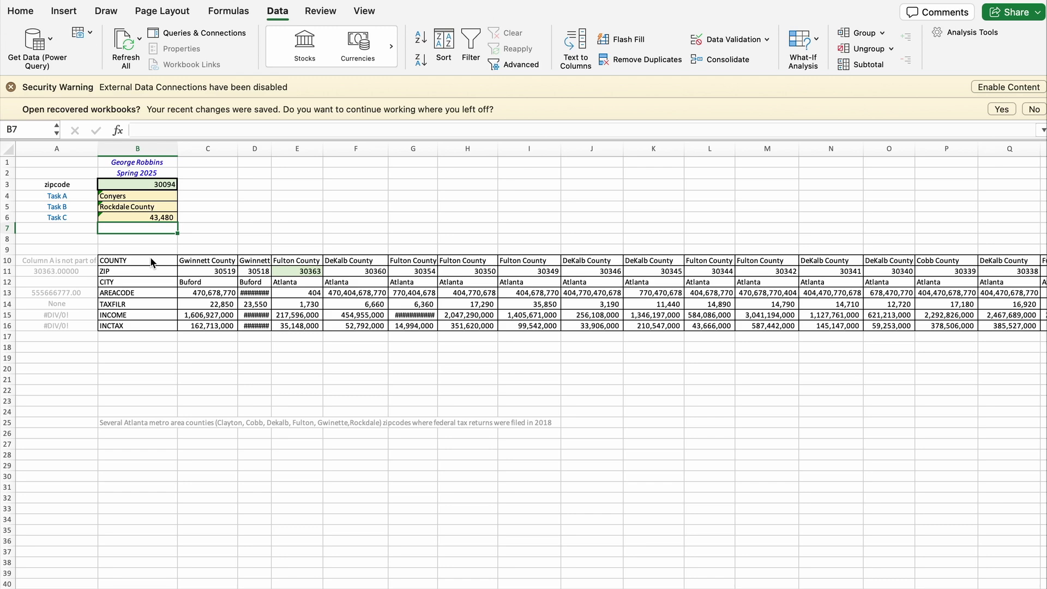
- Select the whole data table with its row labels, B10:DC16, and open the custom sort settings
{"action": "left_click_drag", "start_coordinate": [143, 256], "coordinate": [961, 328]}
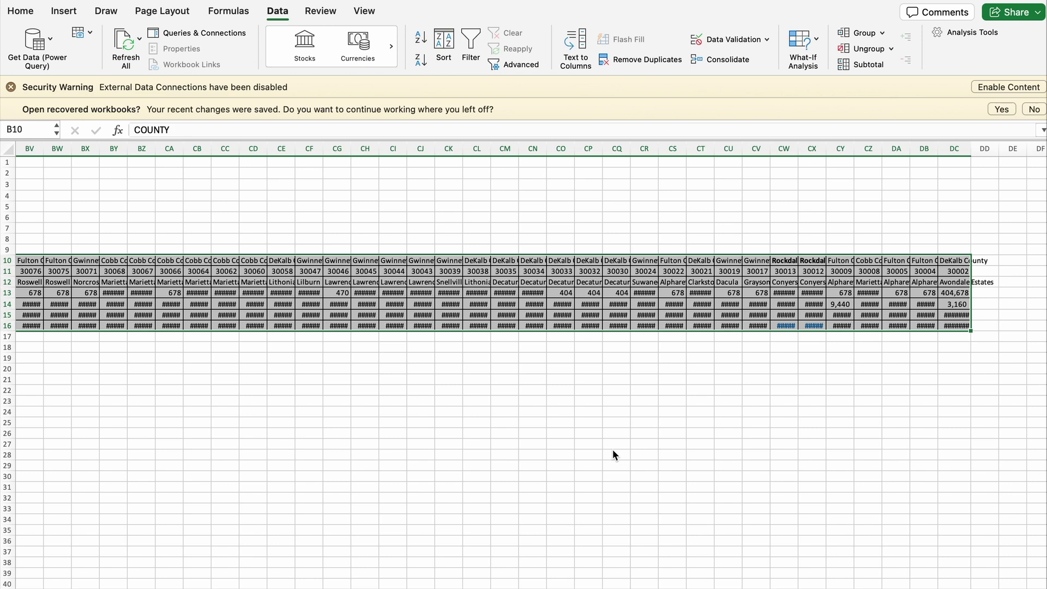
{"action": "scroll", "coordinate": [613, 450], "scroll_direction": "left", "scroll_amount": 20}
{"action": "scroll", "coordinate": [613, 450], "scroll_direction": "left", "scroll_amount": 3}
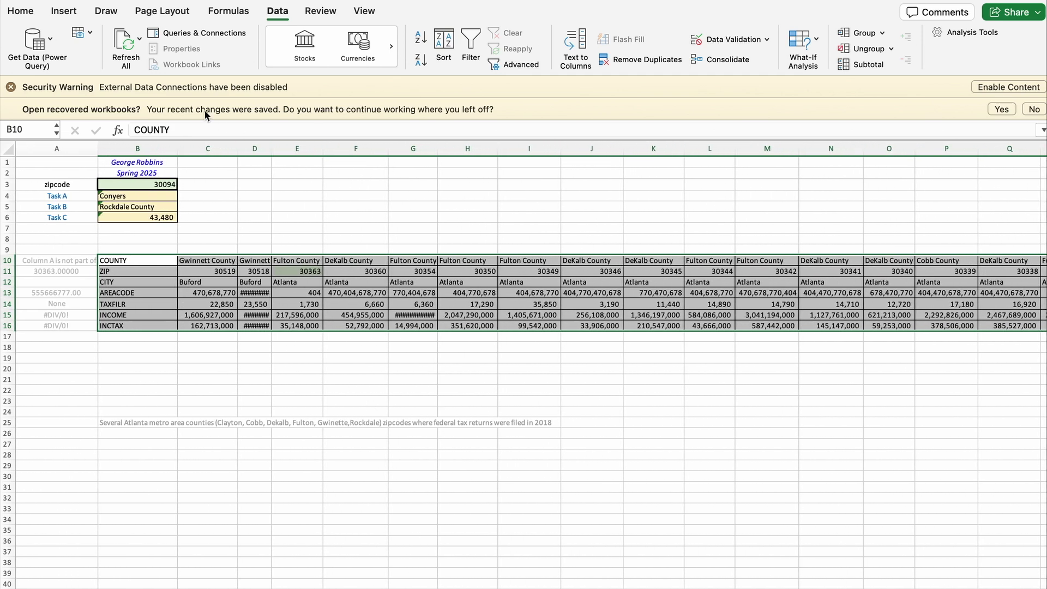
{"action": "left_click", "coordinate": [233, 12]}
{"action": "left_click", "coordinate": [277, 16]}
{"action": "left_click", "coordinate": [457, 41]}
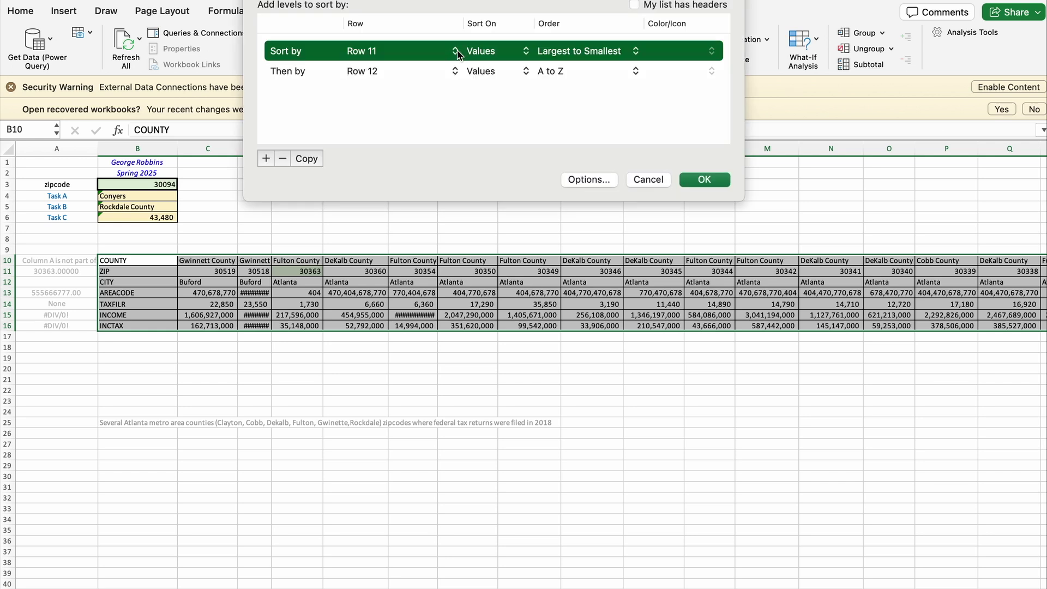
- Set the first sort level to Row 10 in Z to A order
{"action": "left_click", "coordinate": [457, 53]}
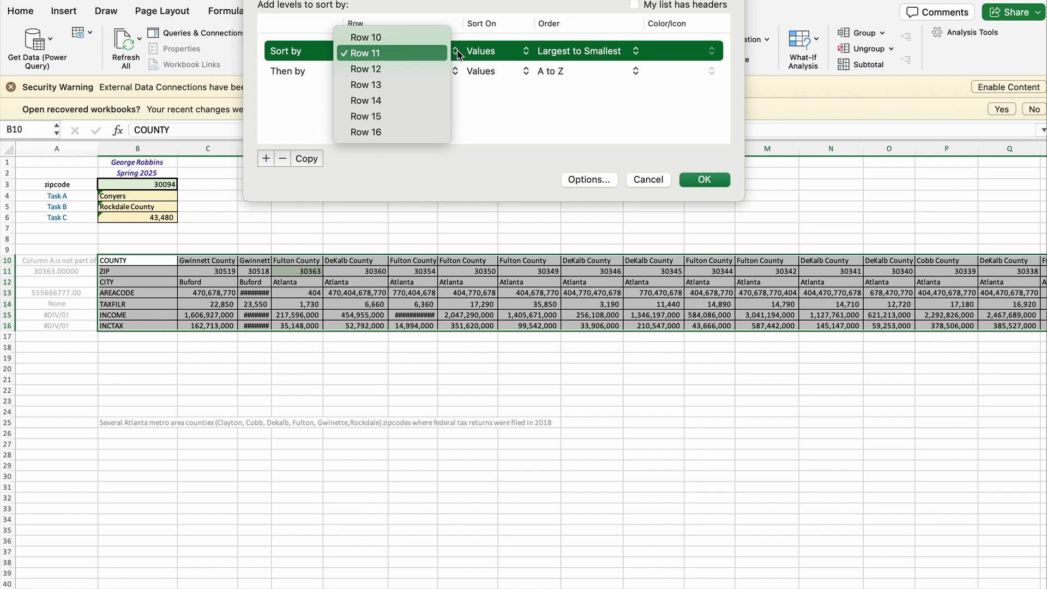
{"action": "left_click", "coordinate": [394, 43]}
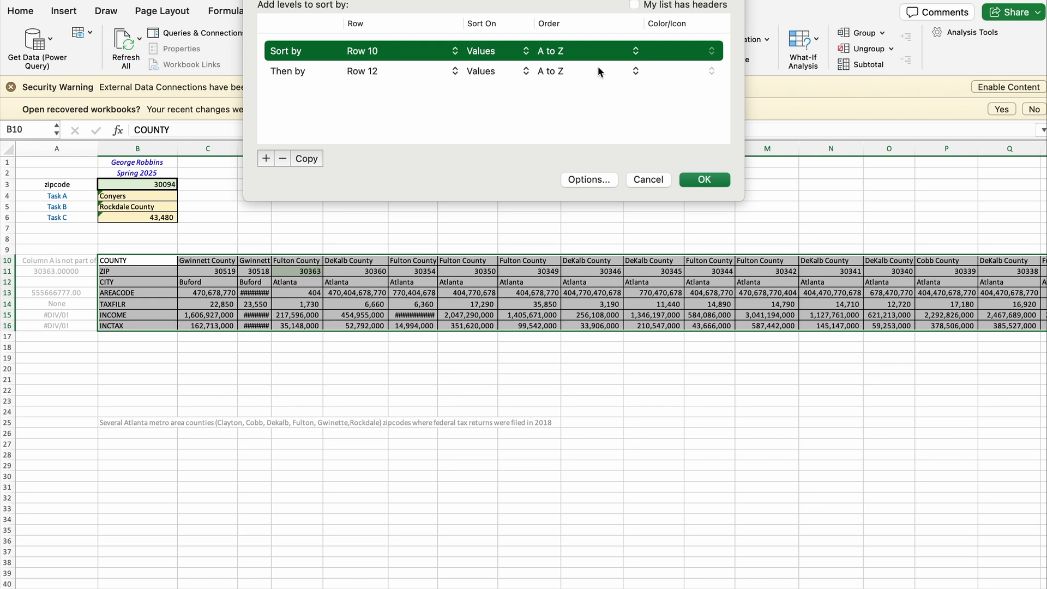
{"action": "left_click", "coordinate": [635, 53]}
{"action": "left_click", "coordinate": [613, 70]}
- Set the second sort level to Row 11, Smallest to Largest, and apply the sort
{"action": "left_click", "coordinate": [453, 73]}
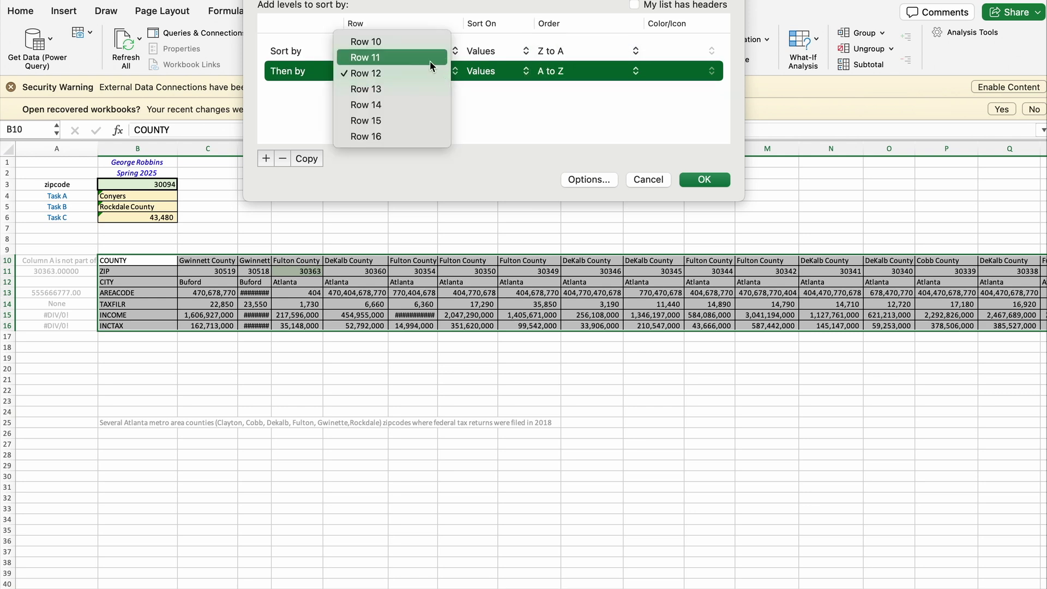
{"action": "left_click", "coordinate": [403, 56]}
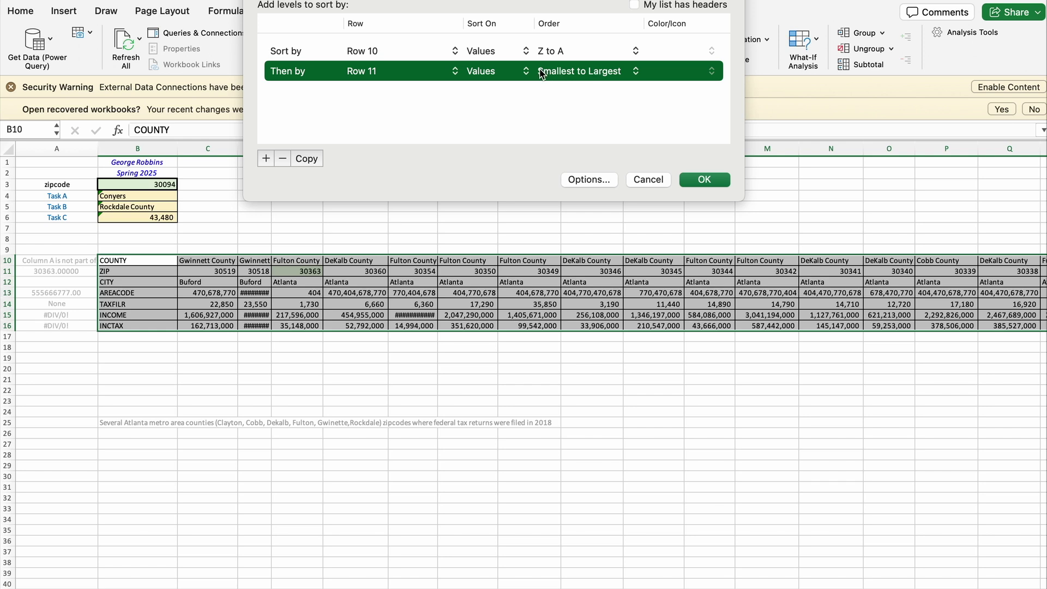
{"action": "left_click", "coordinate": [704, 180]}
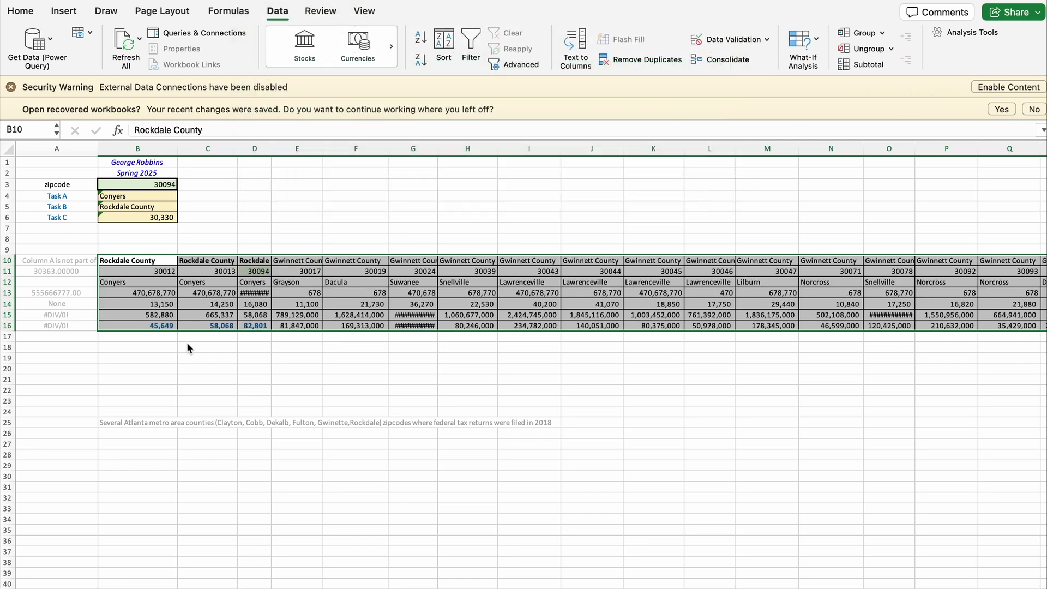
- Examine the sorted table across its columns, checking the county order and the ZIP order within each county
{"action": "left_click", "coordinate": [187, 342]}
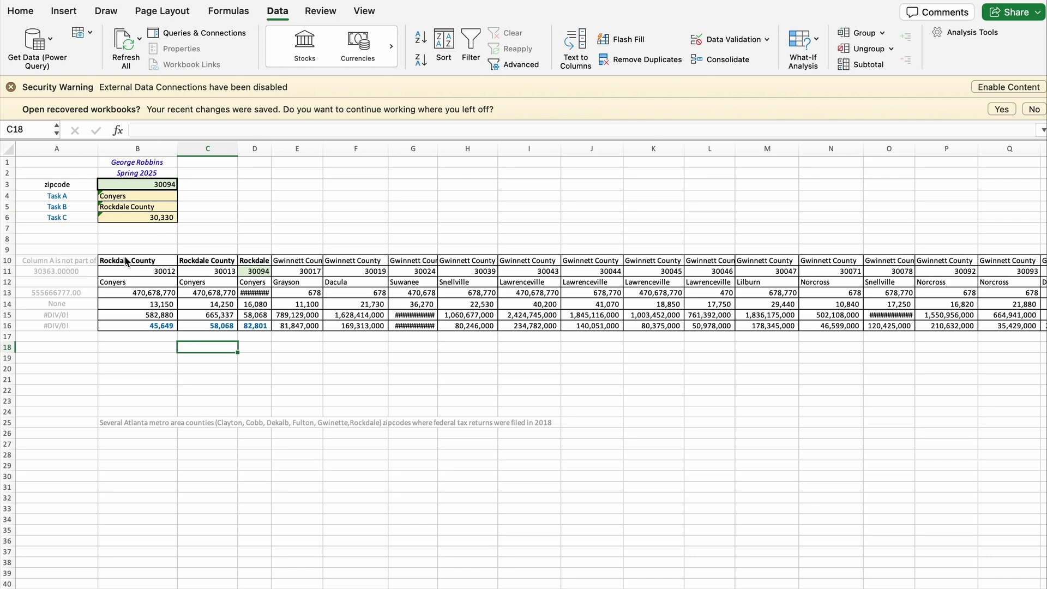
{"action": "scroll", "coordinate": [513, 262], "scroll_direction": "right", "scroll_amount": 3}
{"action": "scroll", "coordinate": [524, 270], "scroll_direction": "left", "scroll_amount": 3}
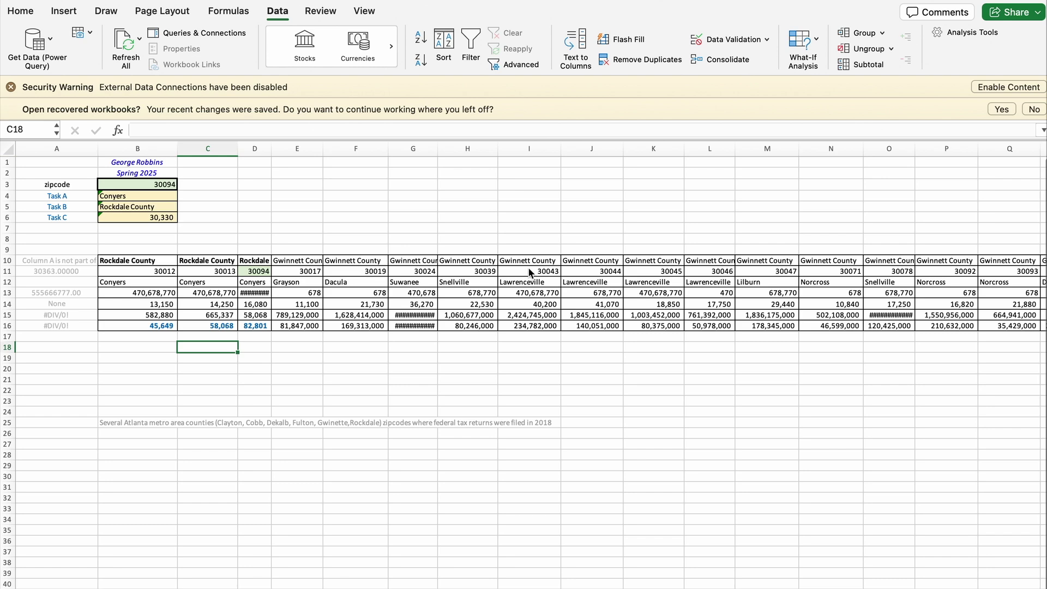
{"action": "scroll", "coordinate": [358, 270], "scroll_direction": "right", "scroll_amount": 1}
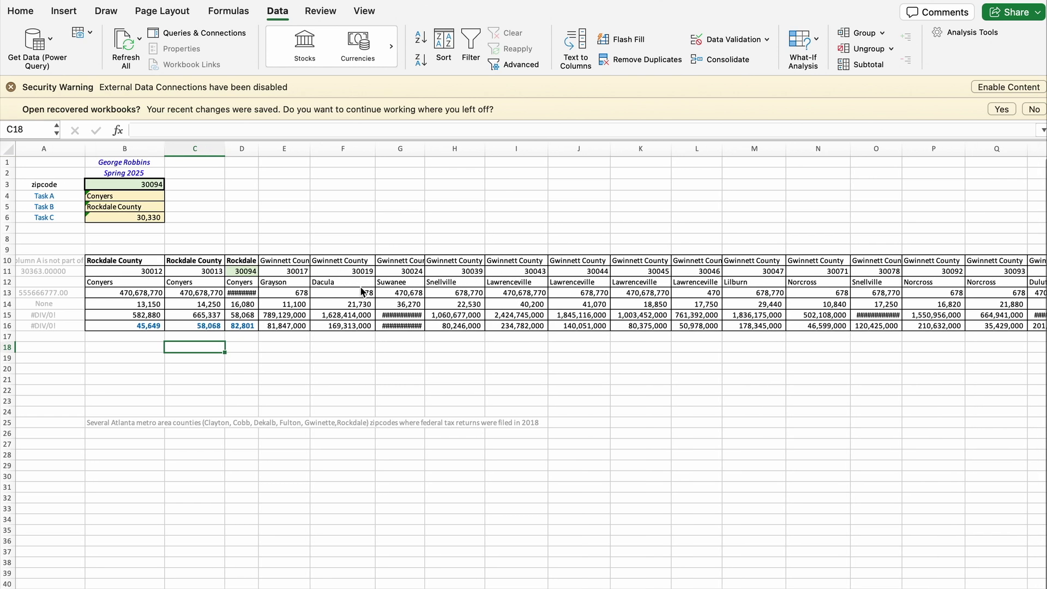
{"action": "scroll", "coordinate": [361, 290], "scroll_direction": "right", "scroll_amount": 10}
{"action": "scroll", "coordinate": [393, 287], "scroll_direction": "left", "scroll_amount": 10}
{"action": "scroll", "coordinate": [395, 291], "scroll_direction": "right", "scroll_amount": 2}
{"action": "left_click", "coordinate": [163, 358]}
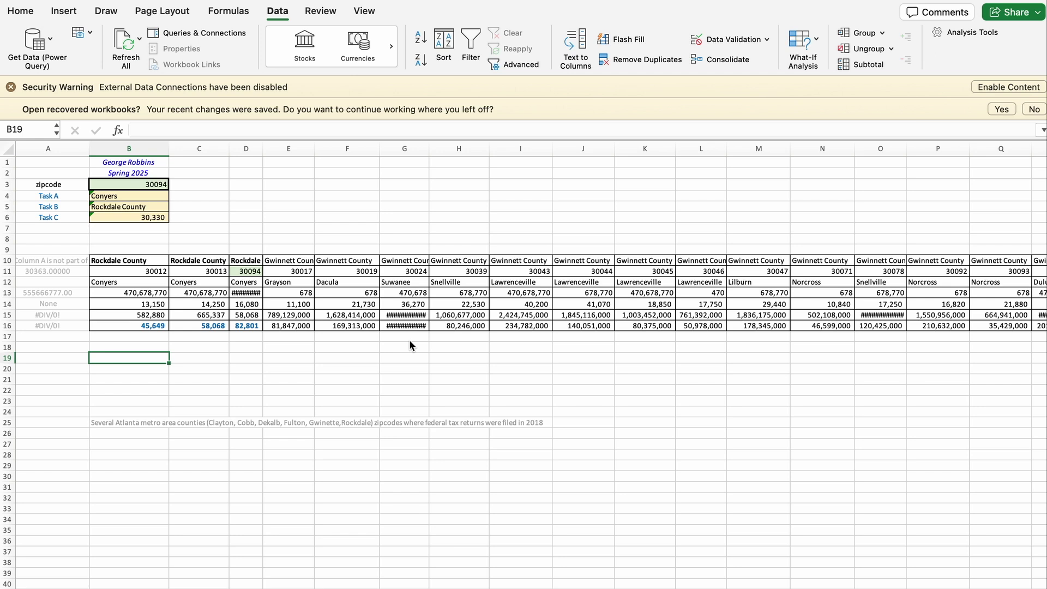
{"action": "left_click", "coordinate": [237, 262]}
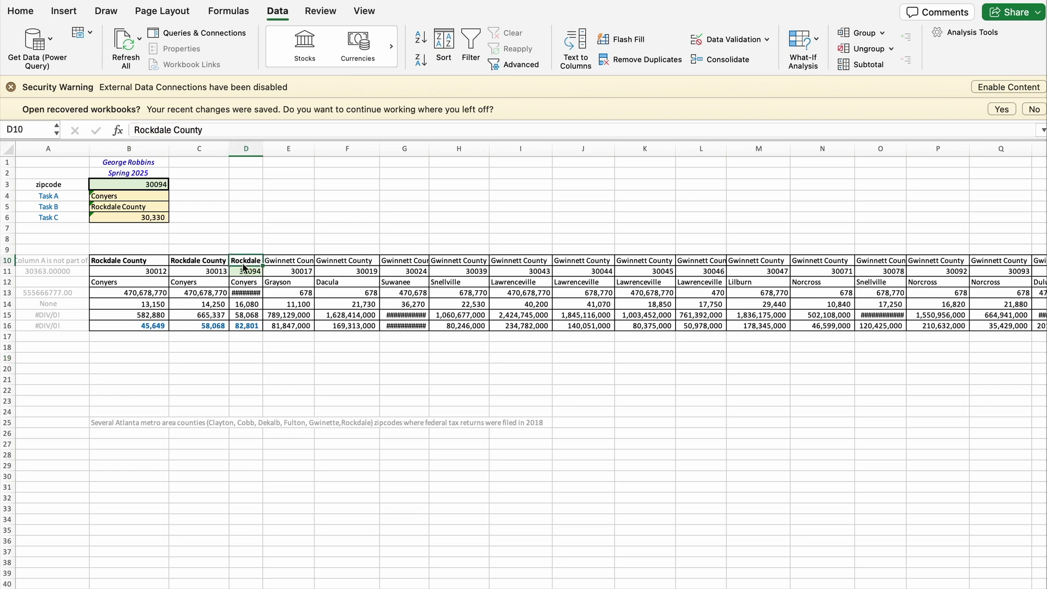
{"action": "left_click", "coordinate": [359, 341]}
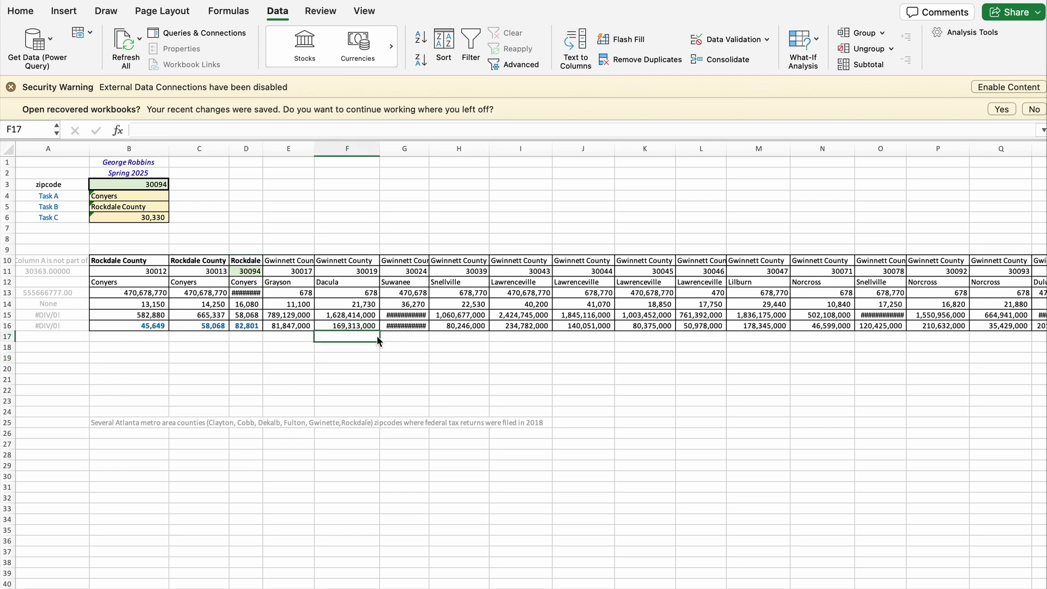